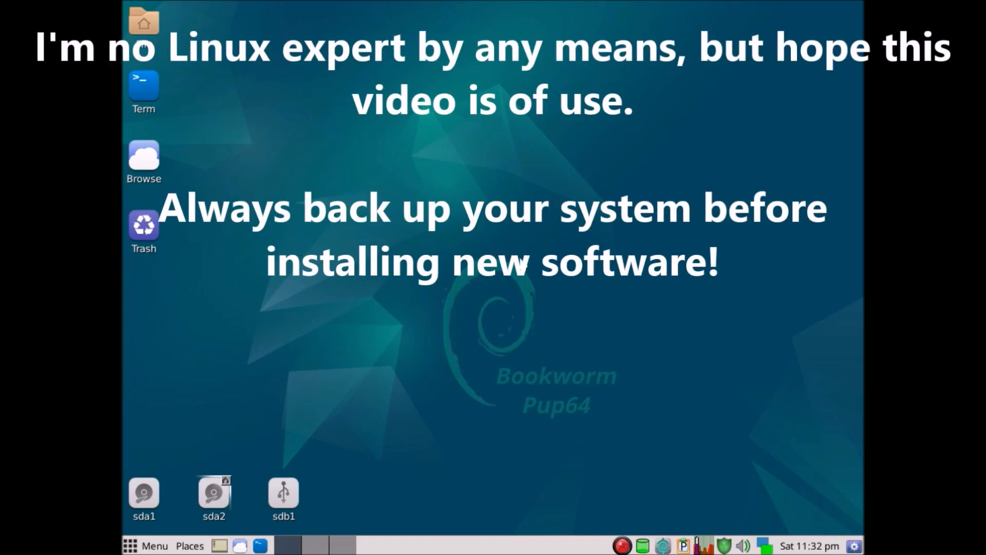
Open the web browser and run a web search for "chirp radio".
{"action": "left_click", "coordinate": [154, 163]}
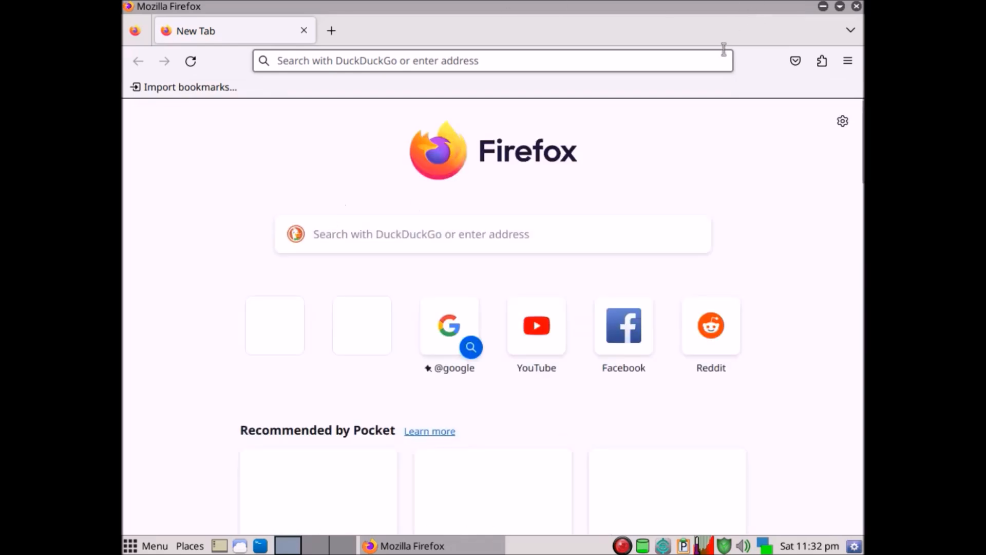
{"action": "left_click", "coordinate": [610, 63]}
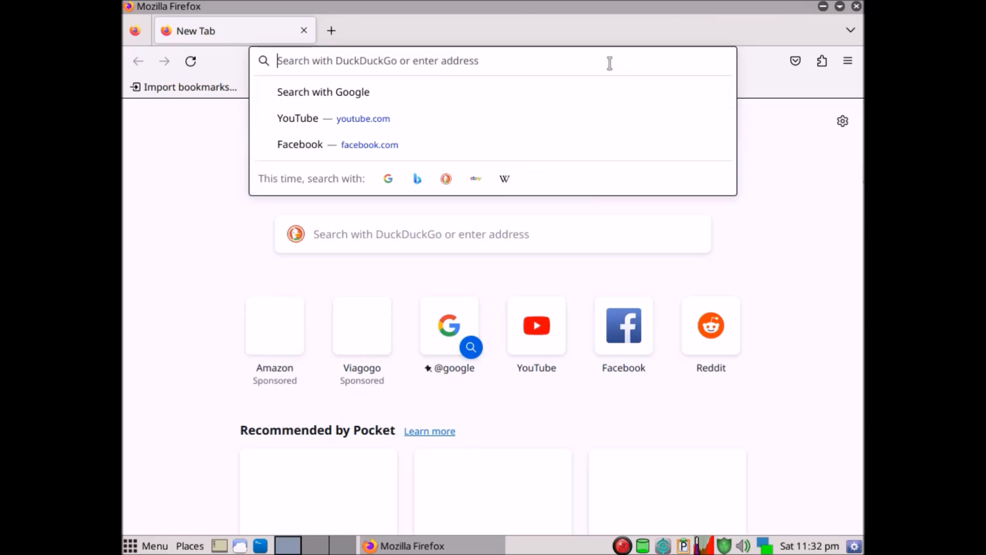
{"action": "type", "text": "chirp"}
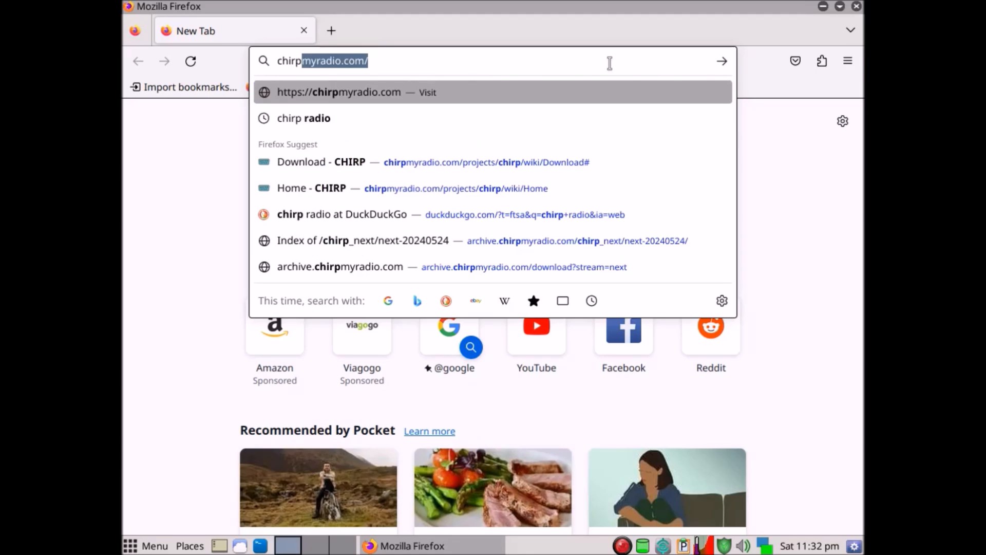
{"action": "type", "text": "rad"}
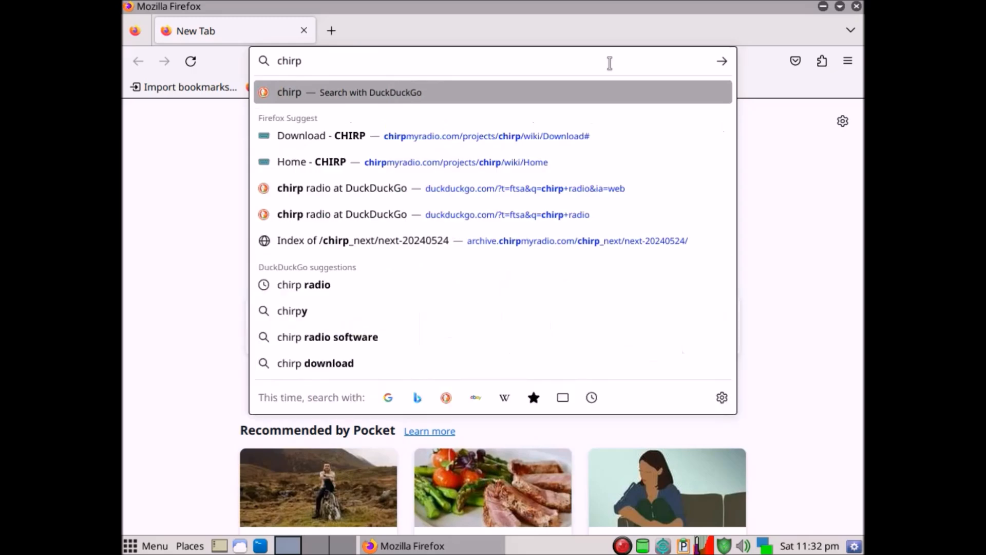
{"action": "type", "text": "io"}
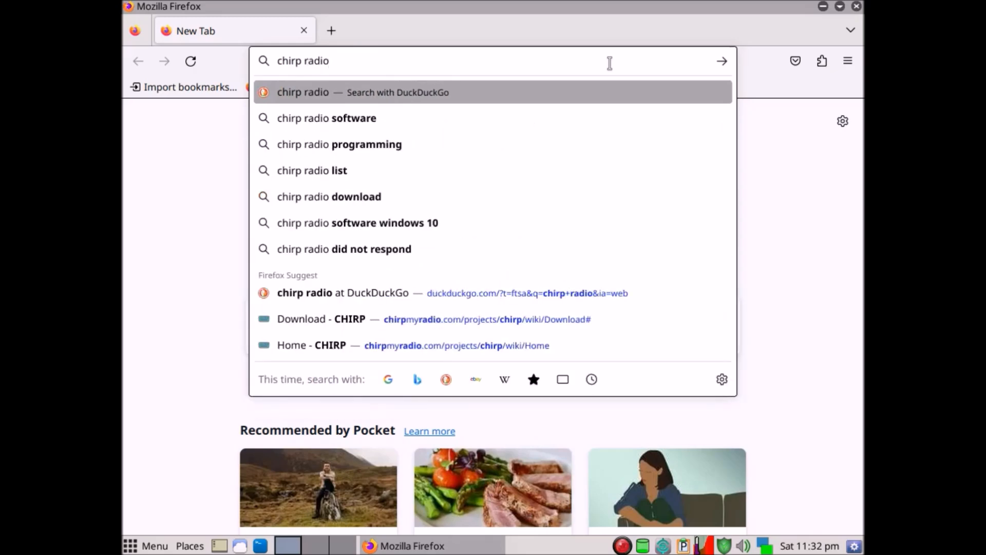
{"action": "key", "text": "Return"}
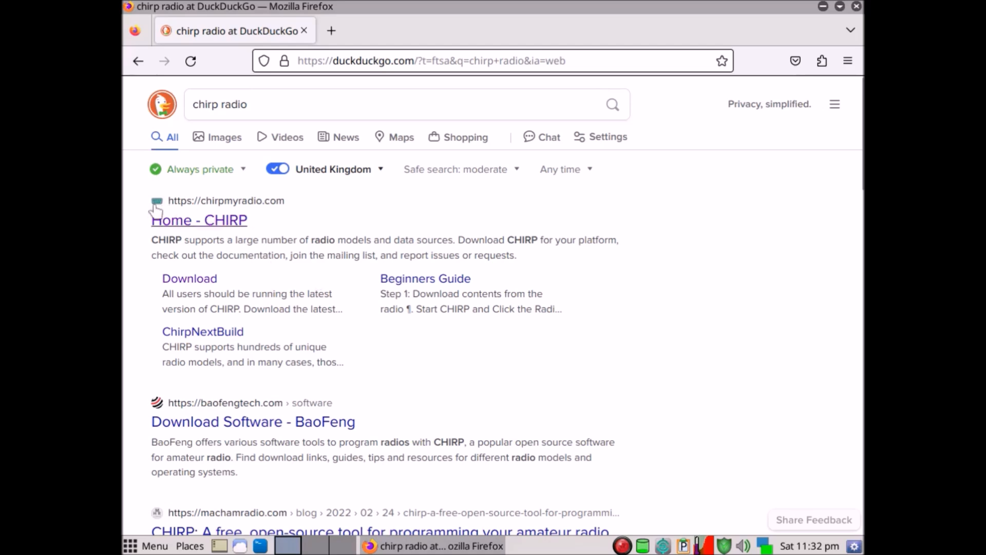
From the CHIRP website's latest CHIRP-next build, download chirp-20240524-py3-none-any.whl, continuing without disabling the ad blocker.
{"action": "left_click", "coordinate": [225, 221]}
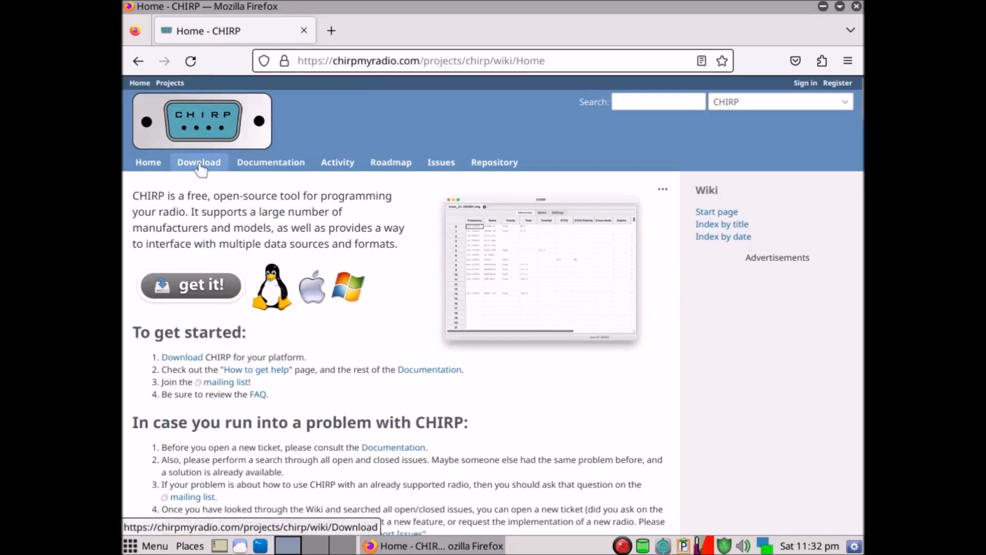
{"action": "left_click", "coordinate": [200, 165]}
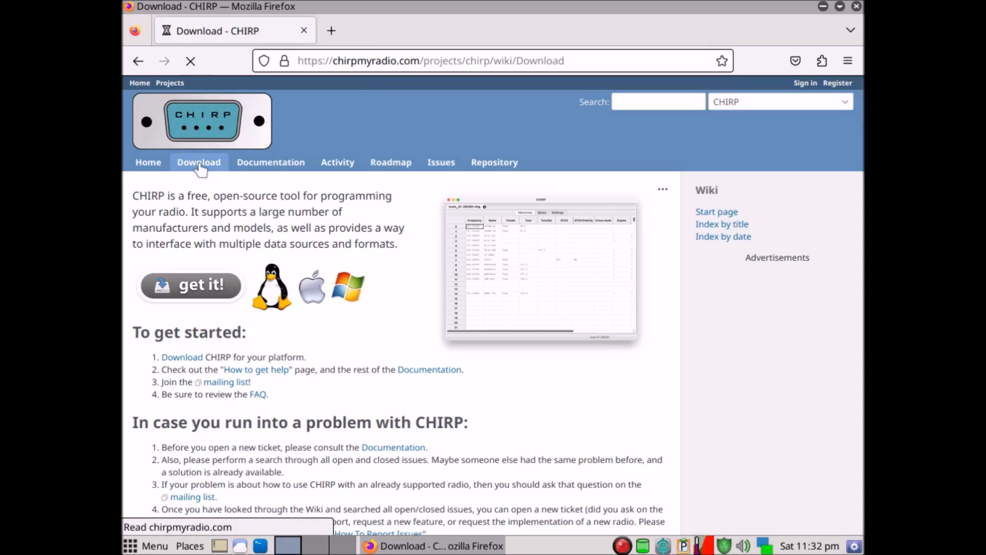
{"action": "scroll", "coordinate": [172, 252], "scroll_direction": "down", "scroll_amount": 4}
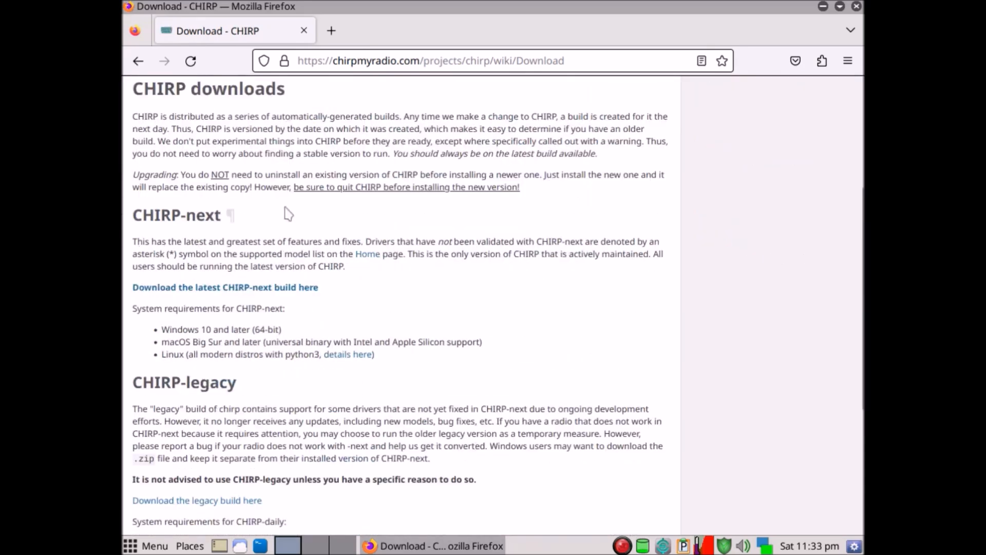
{"action": "left_click", "coordinate": [182, 289]}
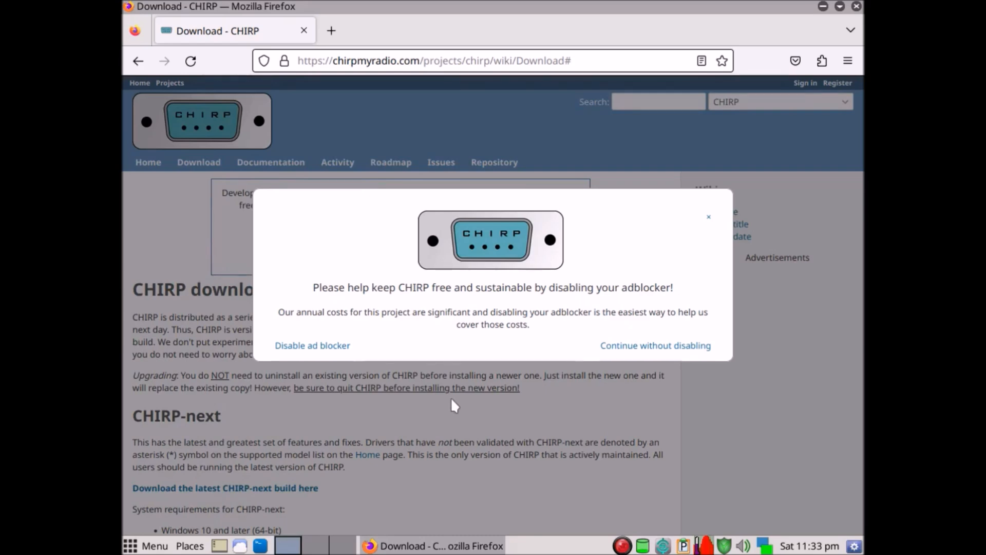
{"action": "left_click", "coordinate": [648, 351]}
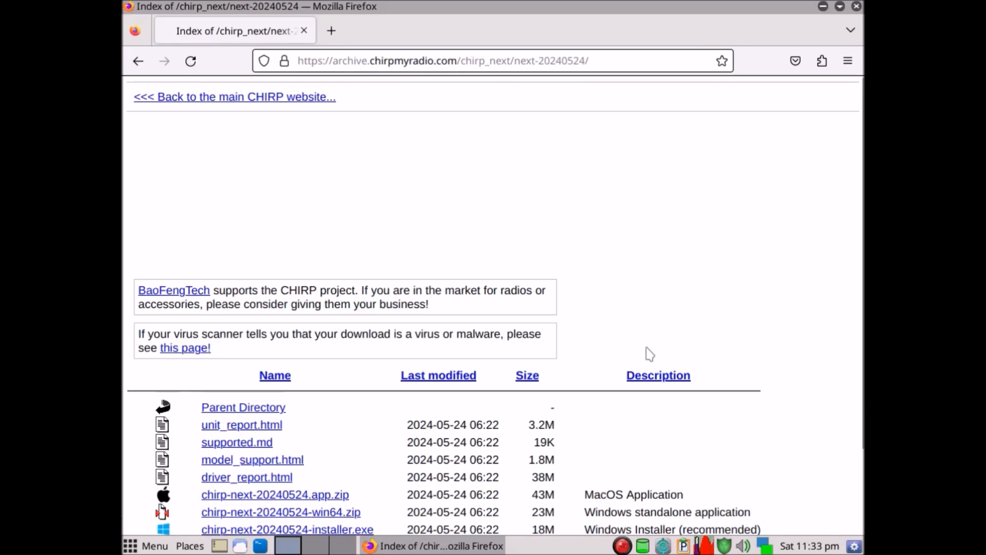
{"action": "scroll", "coordinate": [276, 258], "scroll_direction": "down", "scroll_amount": 3}
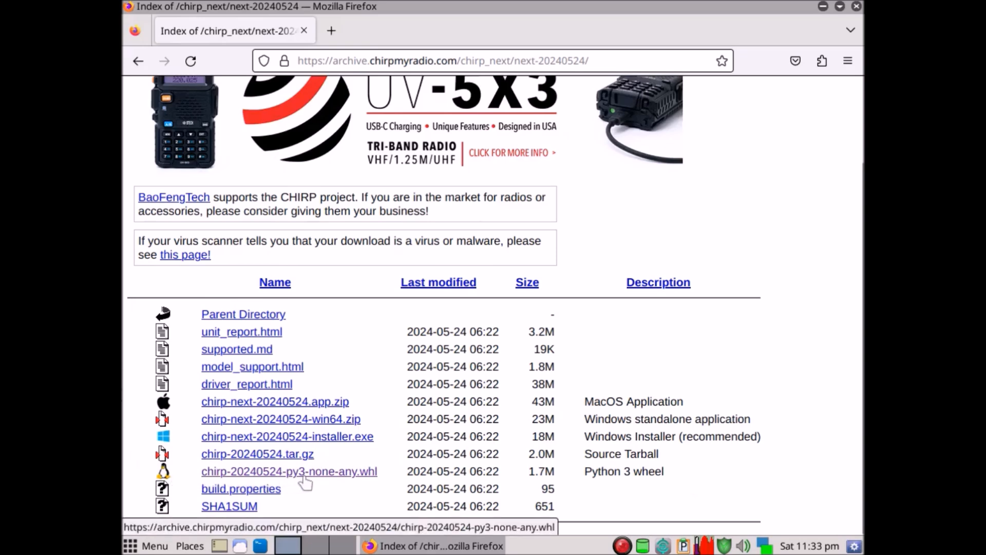
{"action": "left_click", "coordinate": [324, 473]}
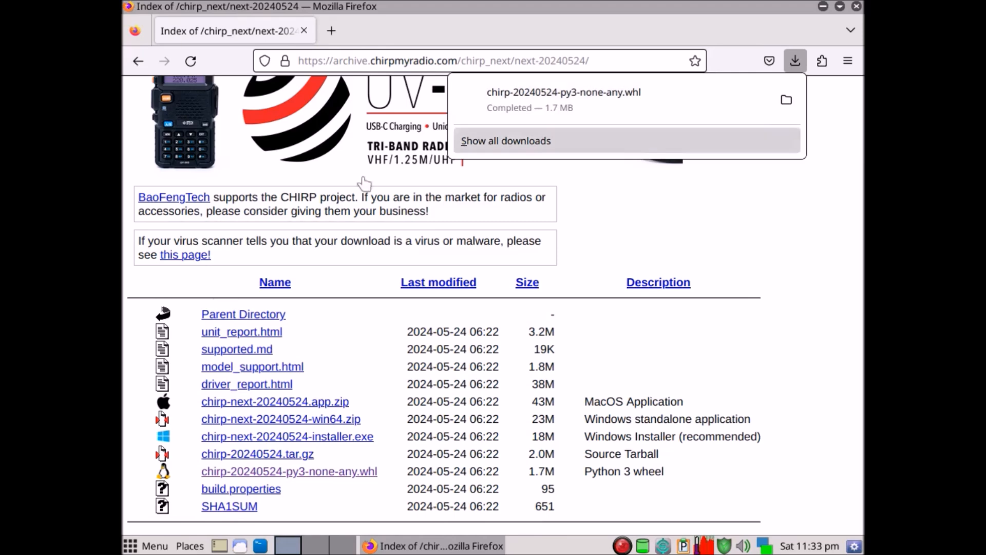
Return to the CHIRP downloads page and open the Linux details for CHIRP-next.
{"action": "left_click", "coordinate": [136, 61]}
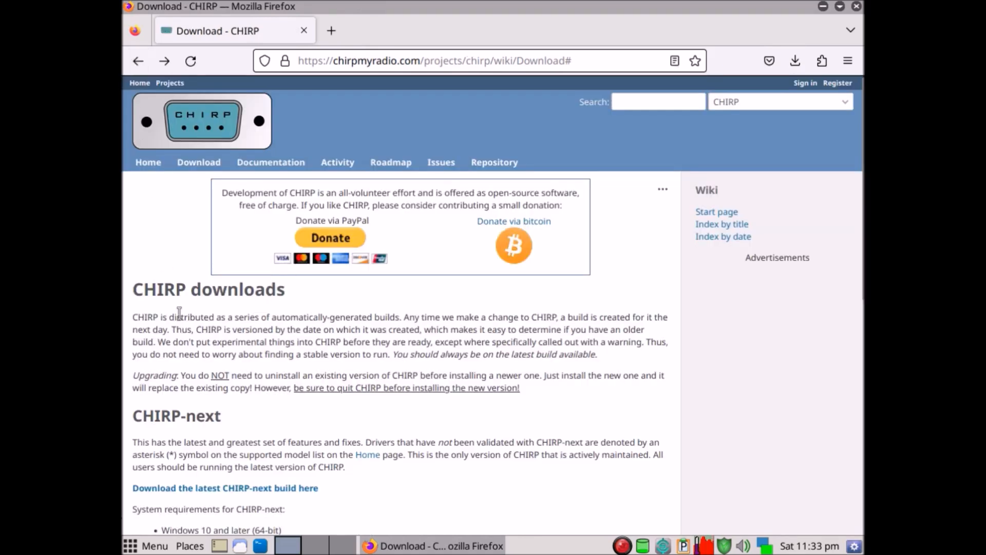
{"action": "scroll", "coordinate": [476, 438], "scroll_direction": "down", "scroll_amount": 2}
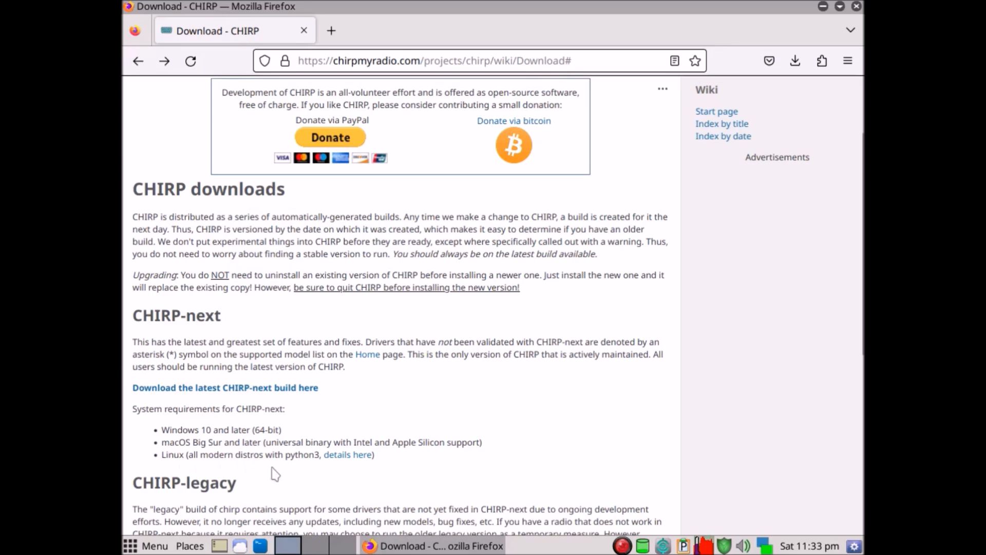
{"action": "left_click", "coordinate": [348, 455]}
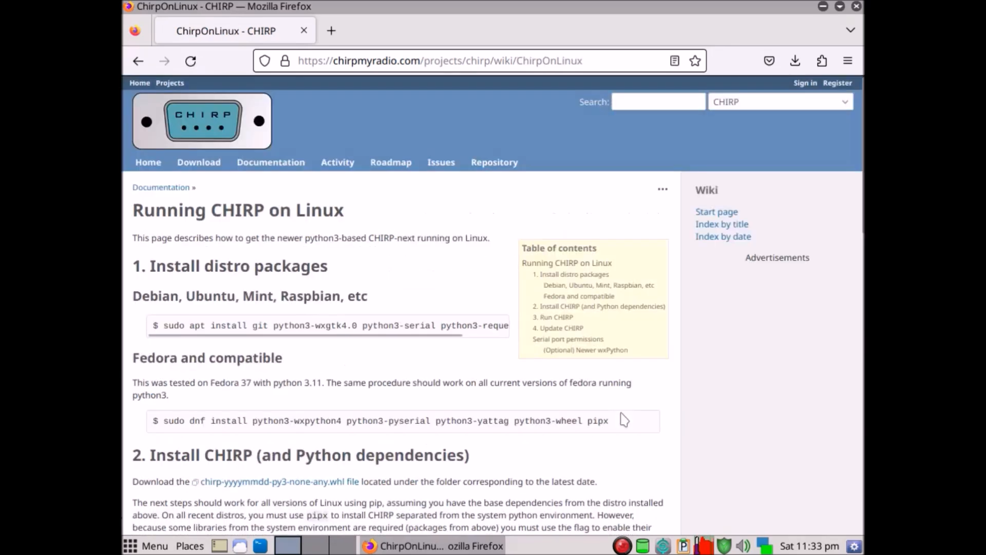
Copy the Debian package install command without "sudo", from "apt install git" through "pipx".
{"action": "scroll", "coordinate": [407, 229], "scroll_direction": "down", "scroll_amount": 3}
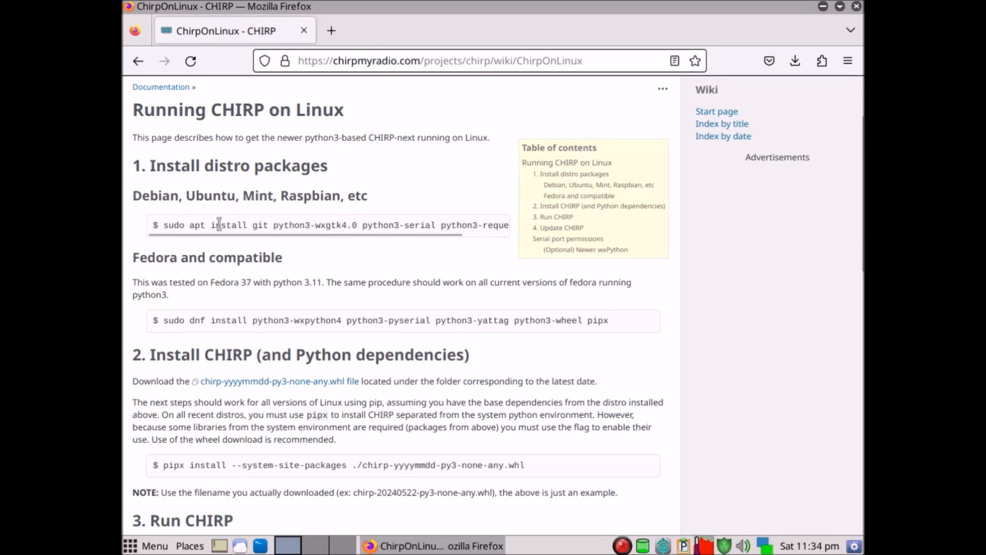
{"action": "left_click_drag", "start_coordinate": [189, 224], "coordinate": [516, 238]}
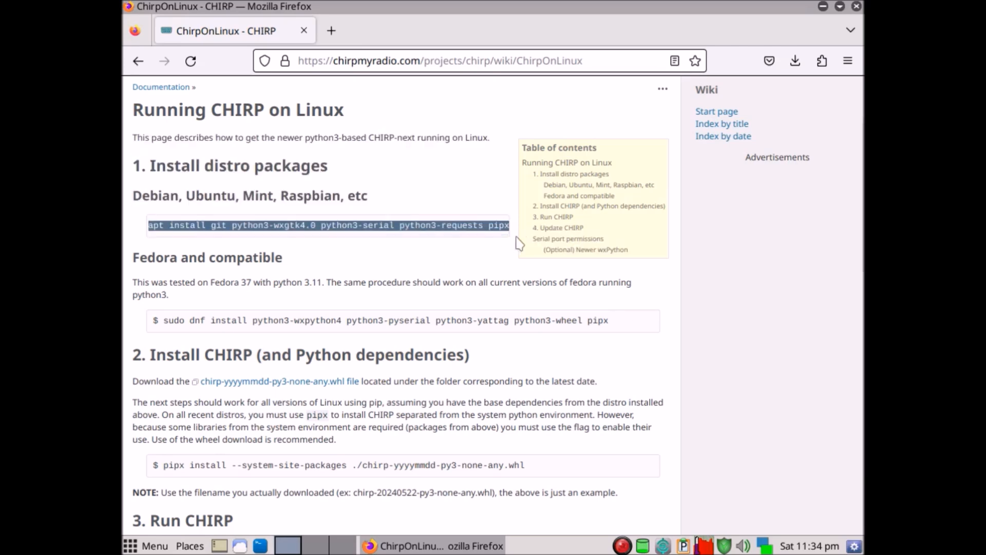
{"action": "right_click", "coordinate": [483, 225]}
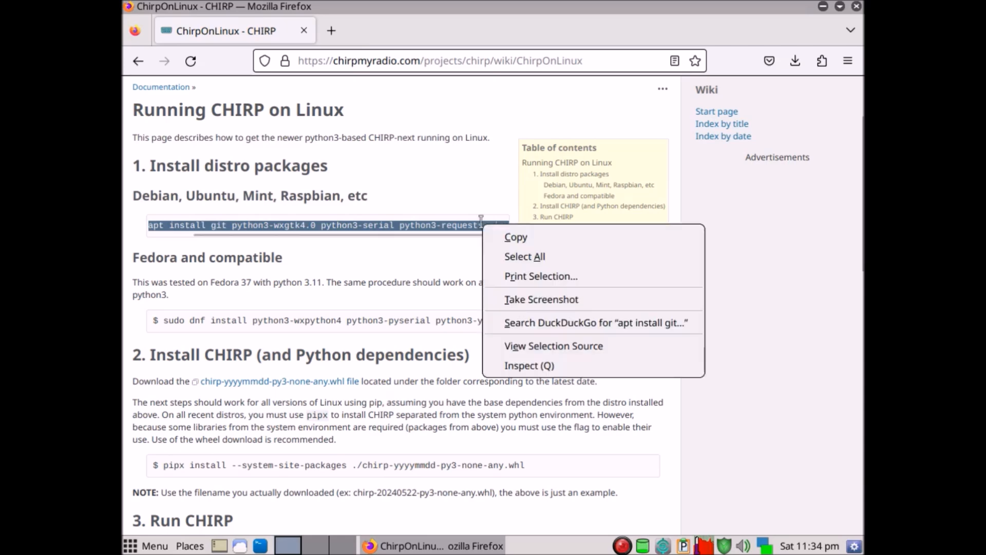
{"action": "left_click", "coordinate": [517, 240]}
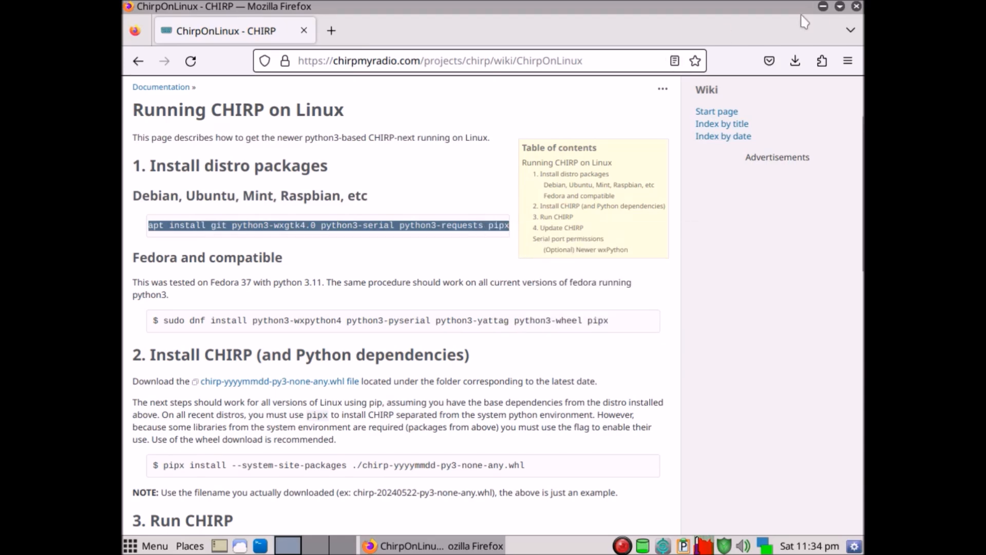
Minimize the browser, open a terminal and refresh the package lists with "apt update".
{"action": "left_click", "coordinate": [824, 7]}
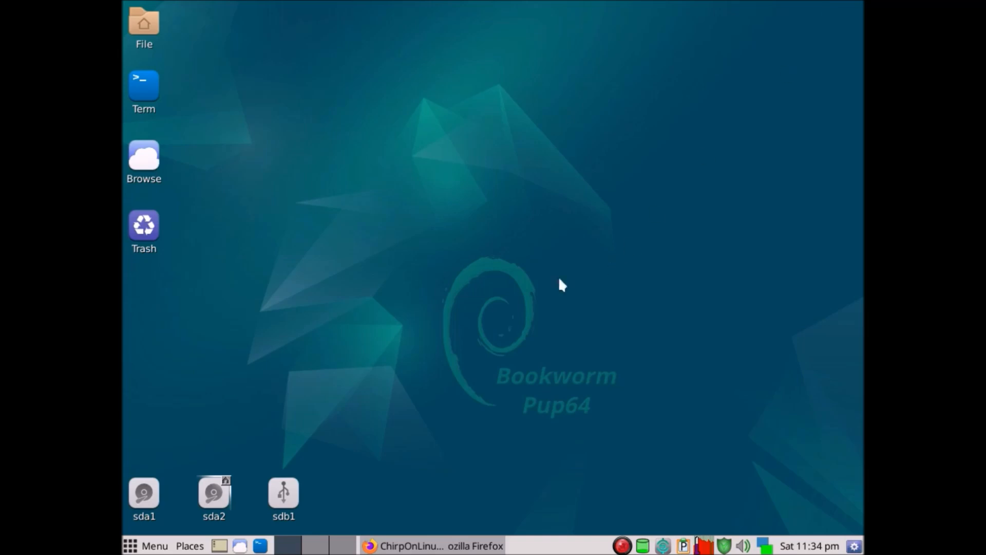
{"action": "left_click", "coordinate": [142, 89]}
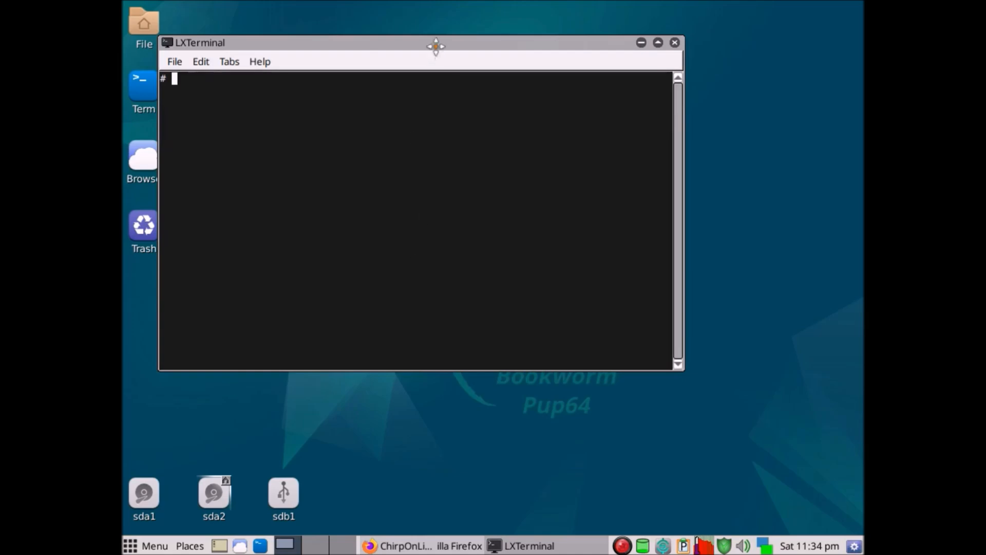
{"action": "left_click_drag", "start_coordinate": [436, 48], "coordinate": [491, 105]}
{"action": "type", "text": "apt "}
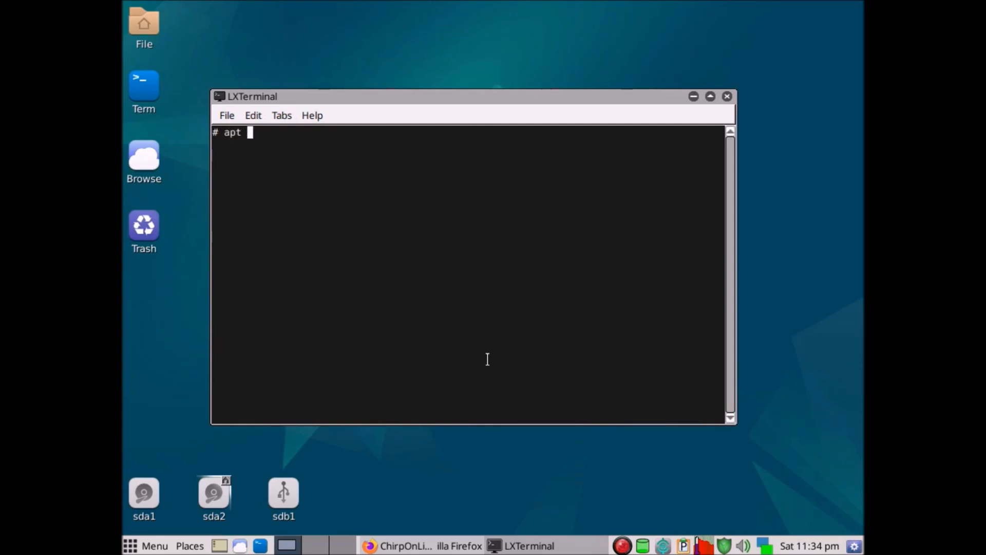
{"action": "type", "text": "update"}
{"action": "key", "text": "Return"}
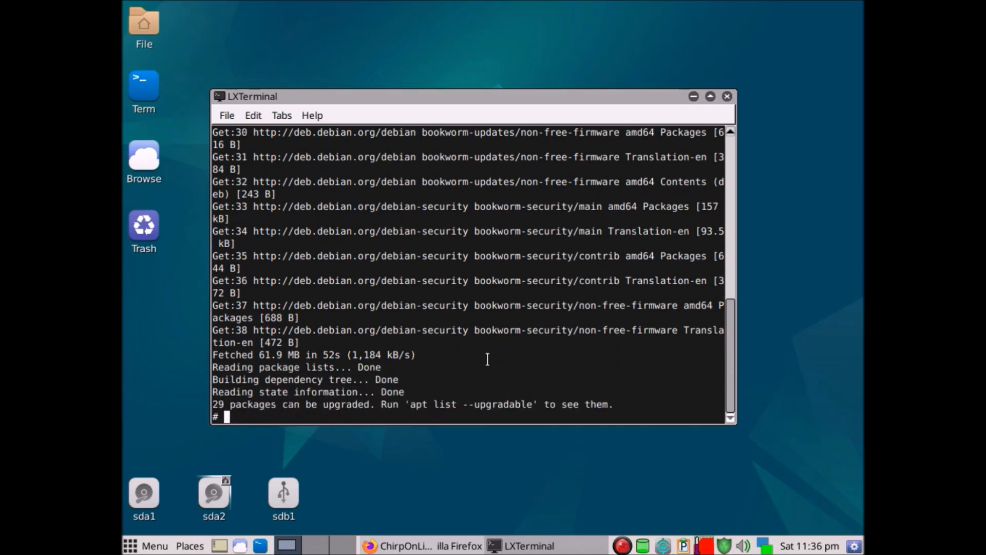
Run "apt upgrade" and clear the terminal output.
{"action": "type", "text": "apt up"}
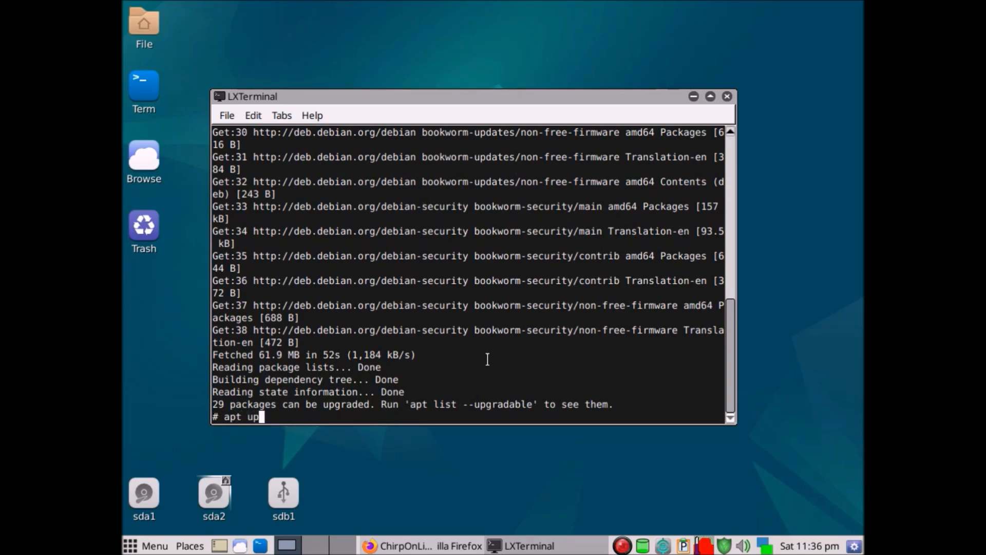
{"action": "type", "text": "grade"}
{"action": "key", "text": "Return"}
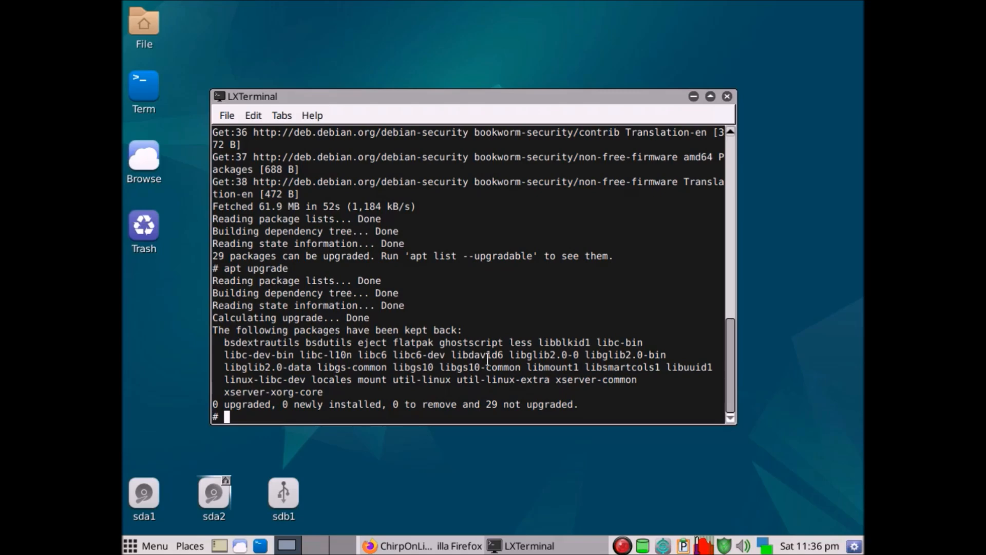
{"action": "type", "text": "clear"}
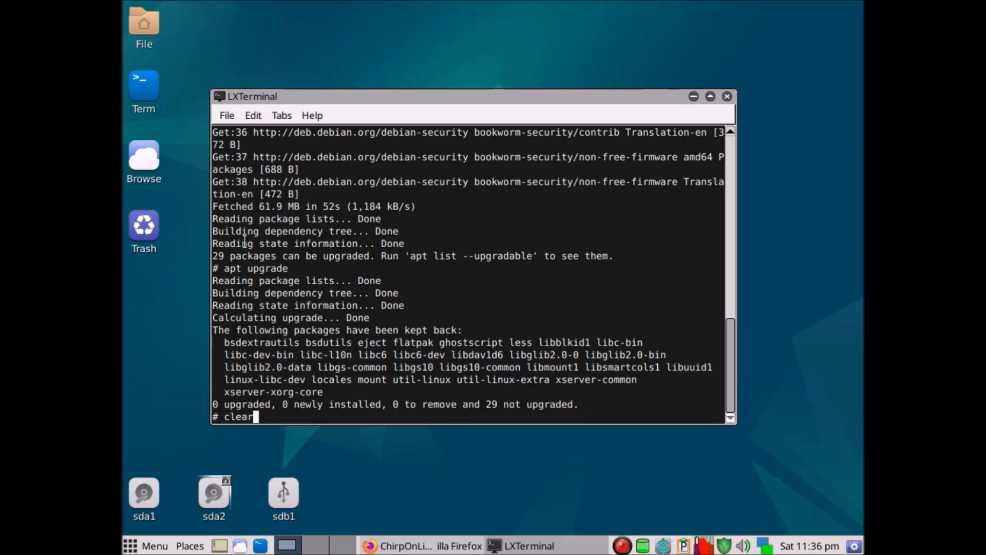
{"action": "key", "text": "Return"}
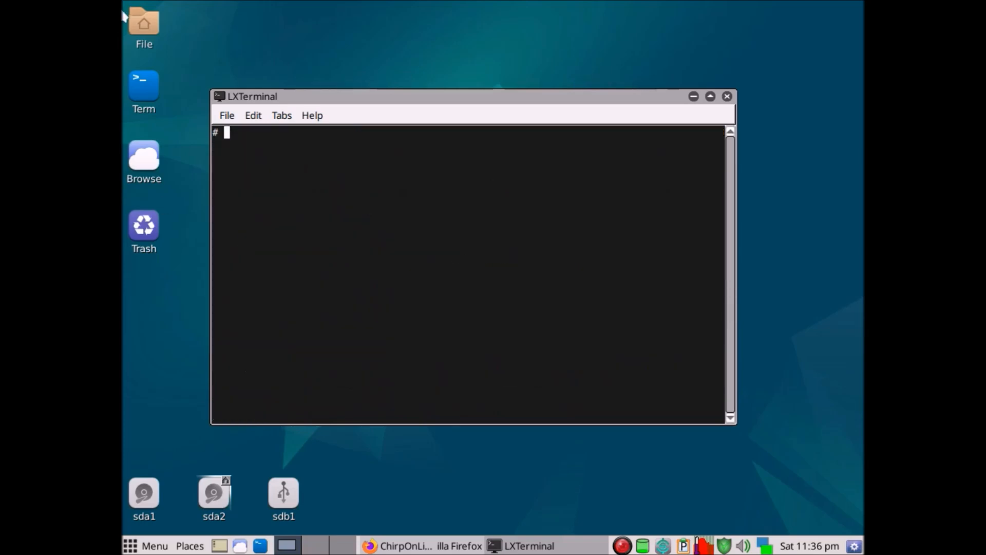
Install git, python3-wxgtk4.0, python3-serial, python3-requests and pipx using the copied apt command, accept the installation, and clear the terminal.
{"action": "left_click", "coordinate": [249, 116]}
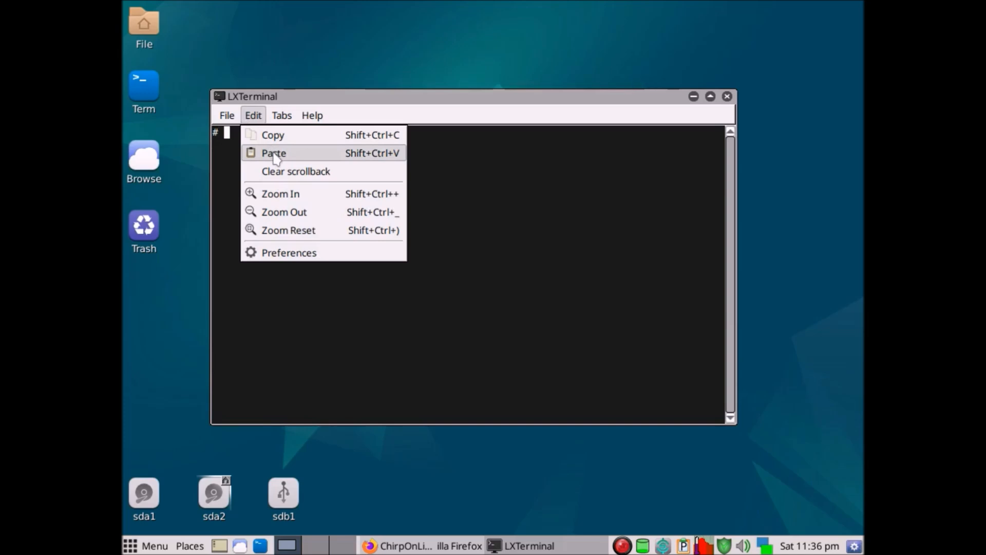
{"action": "left_click", "coordinate": [275, 152]}
{"action": "key", "text": "Return"}
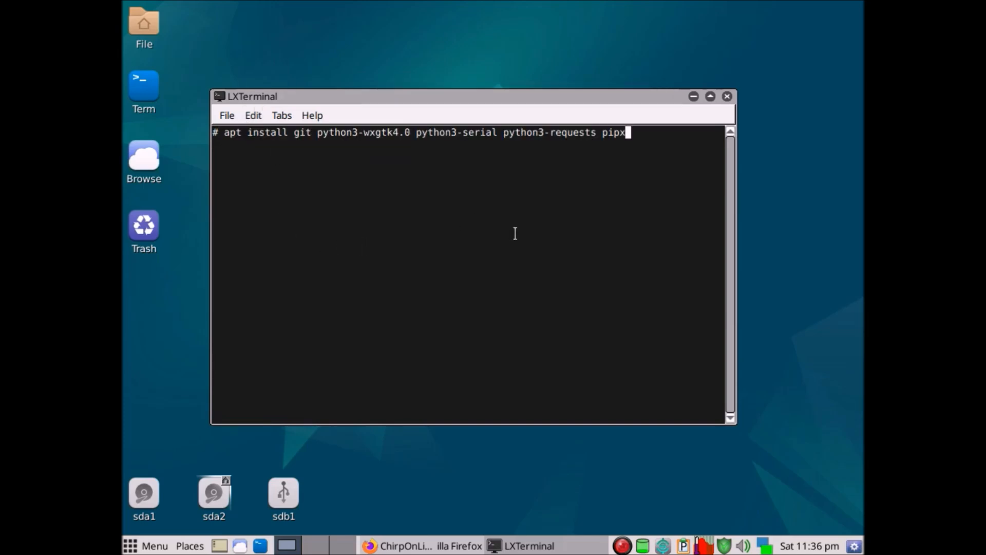
{"action": "key", "text": "Return"}
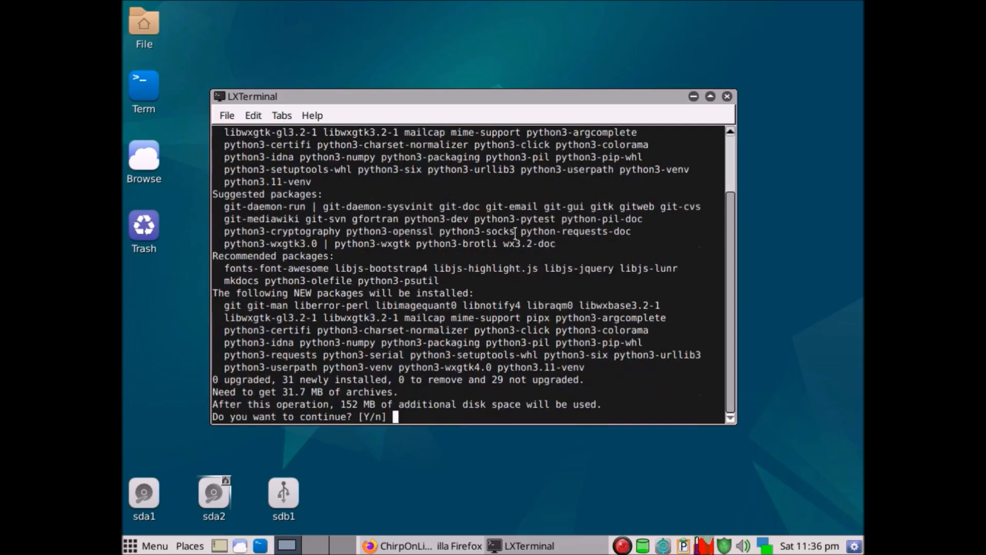
{"action": "type", "text": "y"}
{"action": "key", "text": "Return"}
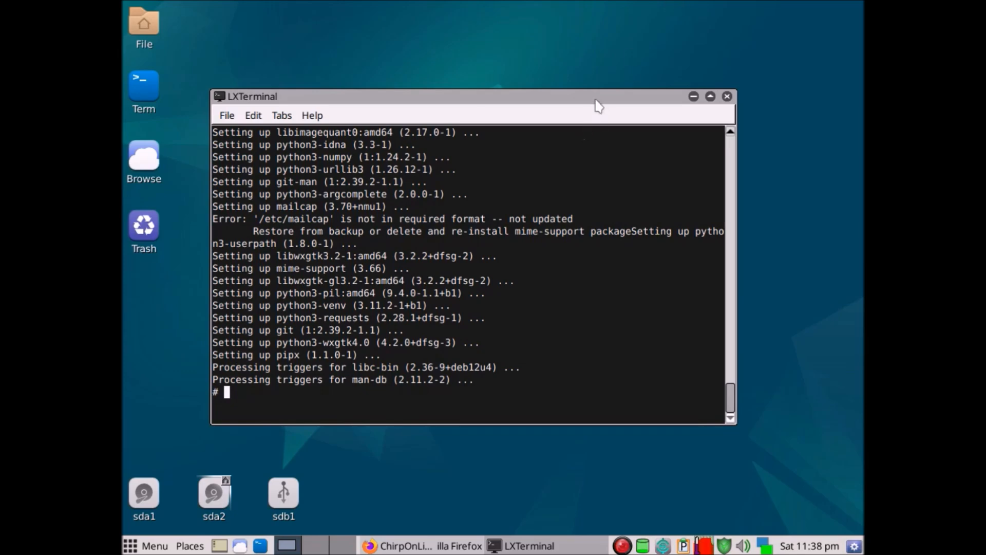
{"action": "type", "text": "clear"}
{"action": "key", "text": "Return"}
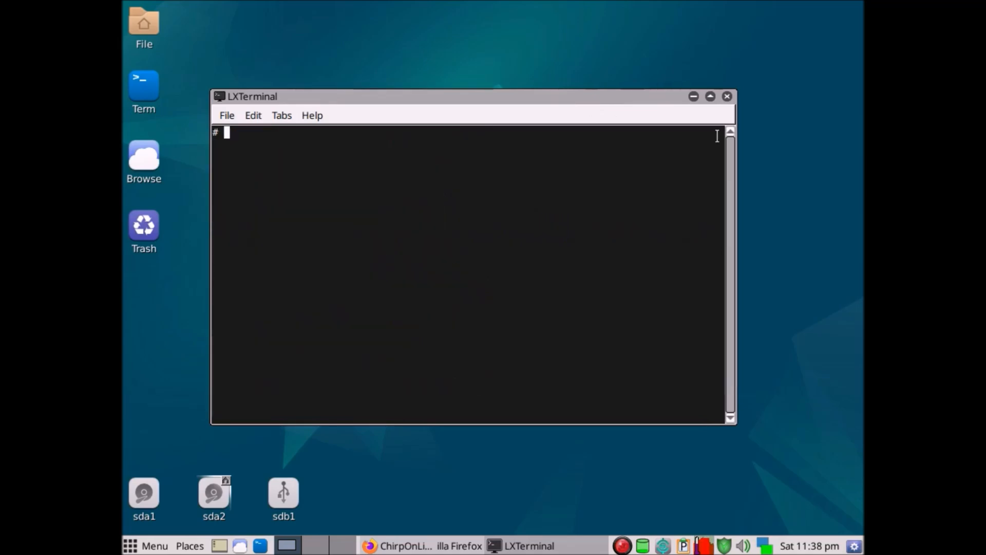
Move the terminal window clear of the desktop icons, open the Downloads folder and place its window over the terminal.
{"action": "left_click_drag", "start_coordinate": [564, 99], "coordinate": [675, 14]}
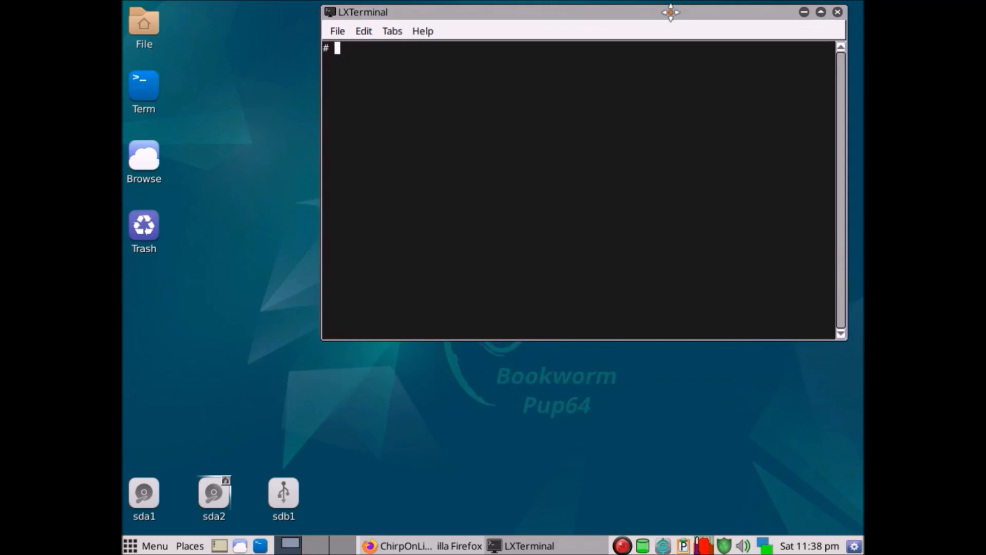
{"action": "left_click", "coordinate": [135, 22]}
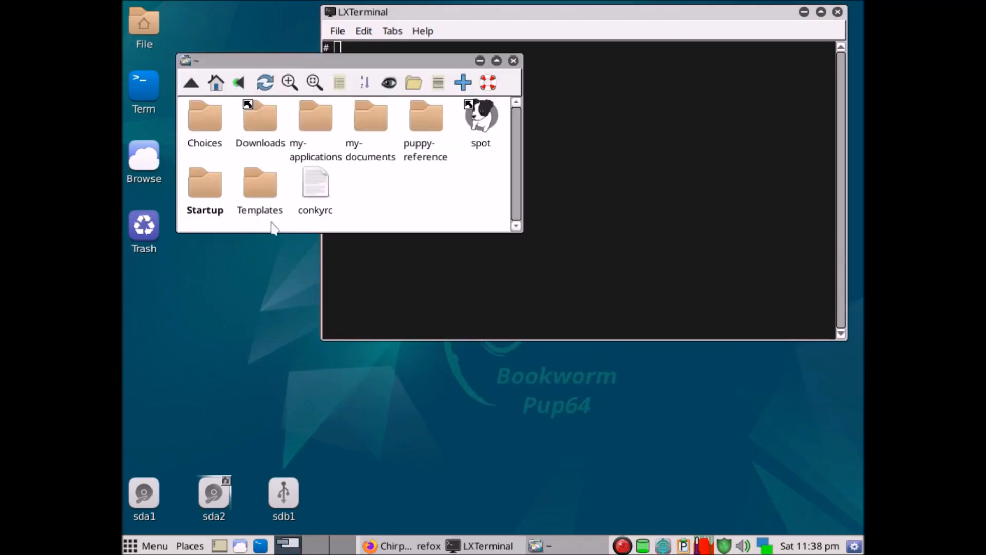
{"action": "left_click", "coordinate": [261, 128]}
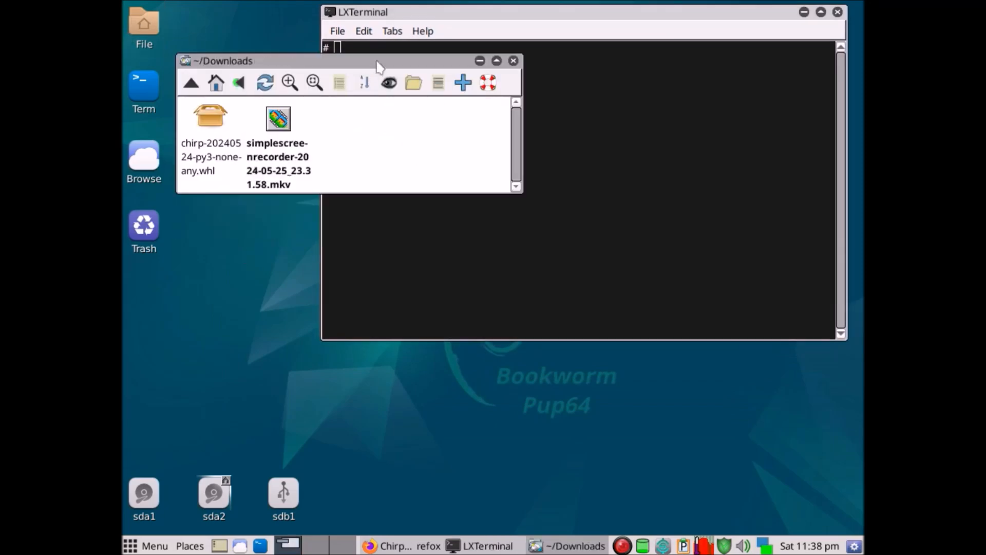
{"action": "left_click_drag", "start_coordinate": [380, 60], "coordinate": [652, 155]}
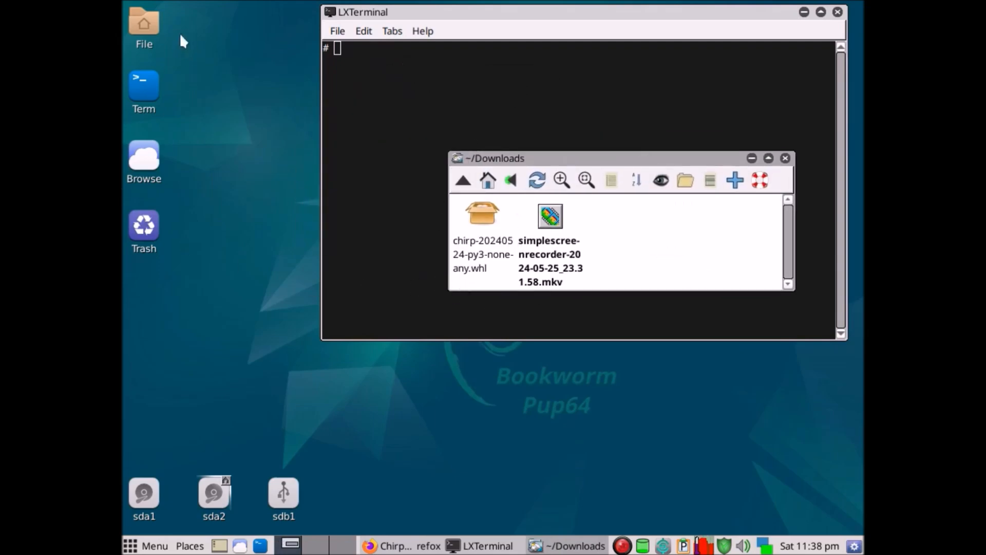
Open a second file manager window at my-applications/bin and place it so the Downloads window stays accessible.
{"action": "left_click", "coordinate": [144, 28]}
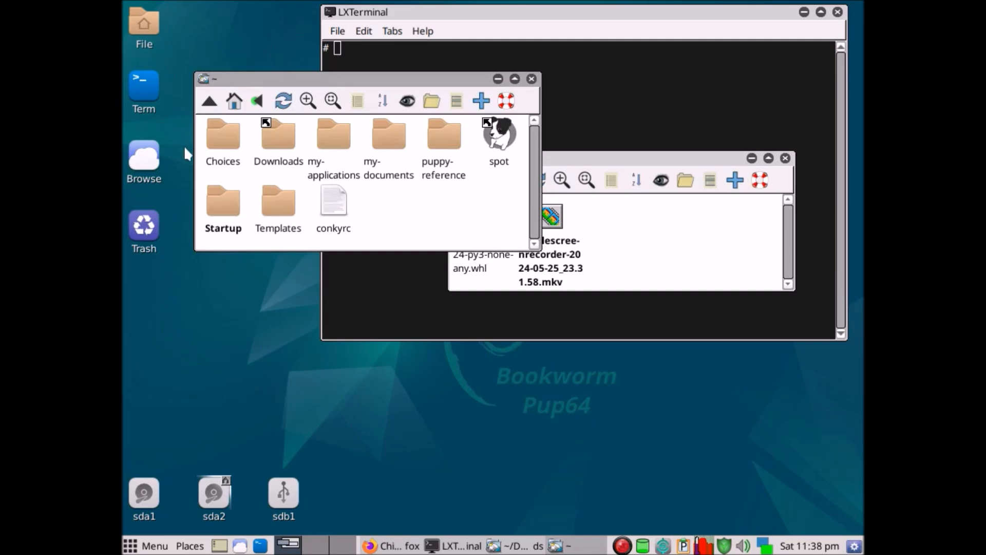
{"action": "left_click", "coordinate": [337, 141]}
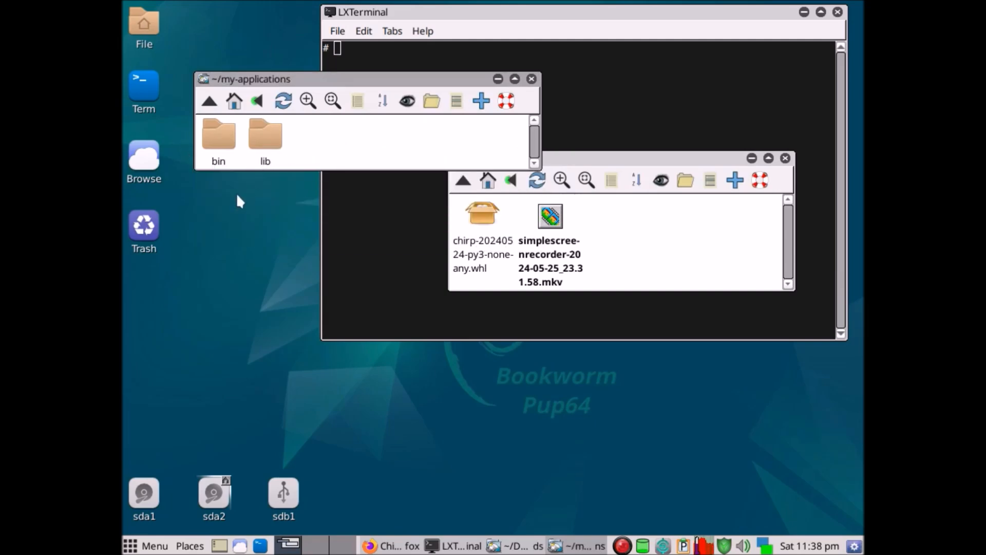
{"action": "left_click", "coordinate": [215, 140]}
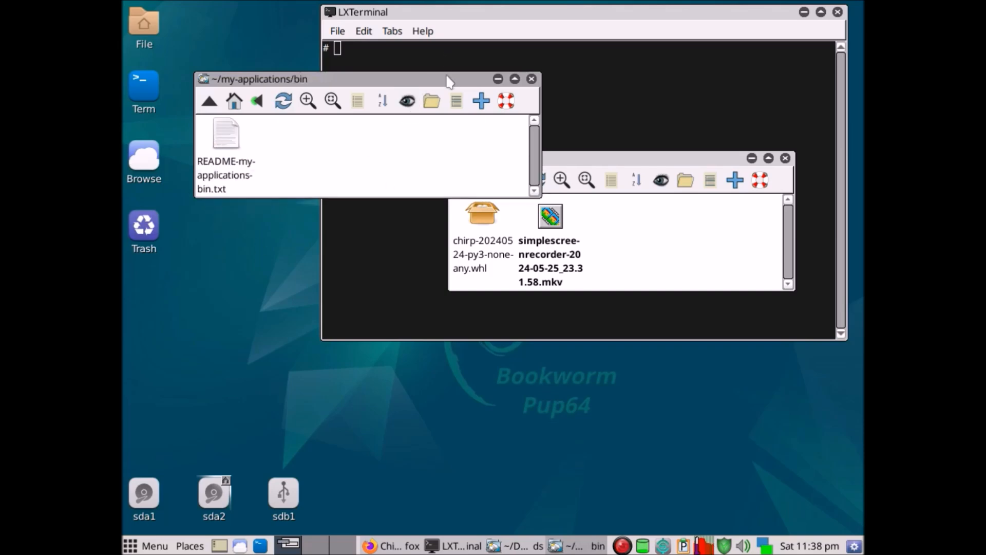
{"action": "left_click_drag", "start_coordinate": [449, 82], "coordinate": [467, 37]}
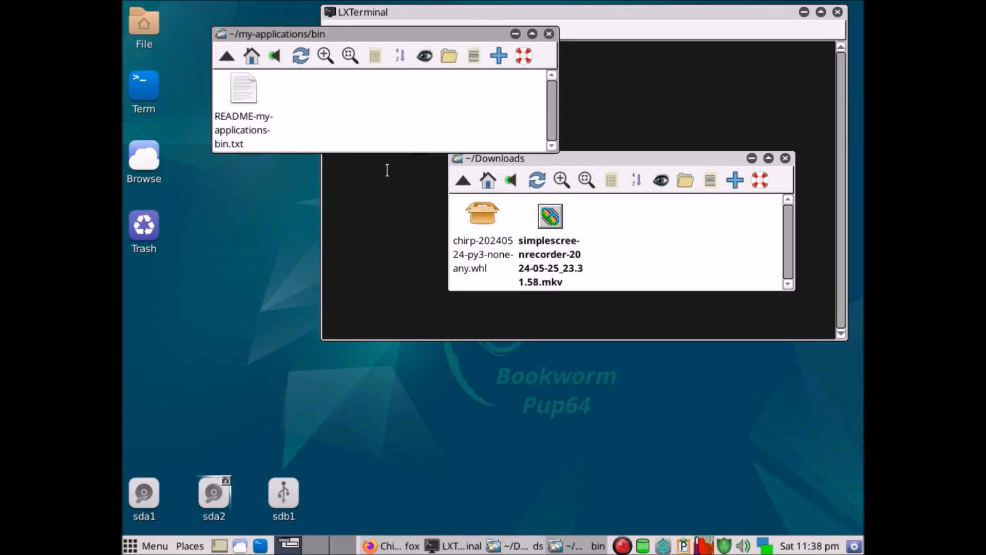
Move chirp-20240524-py3-none-any.whl from Downloads into my-applications/bin and close both file manager windows.
{"action": "left_click_drag", "start_coordinate": [482, 215], "coordinate": [344, 97]}
{"action": "left_click", "coordinate": [309, 98]}
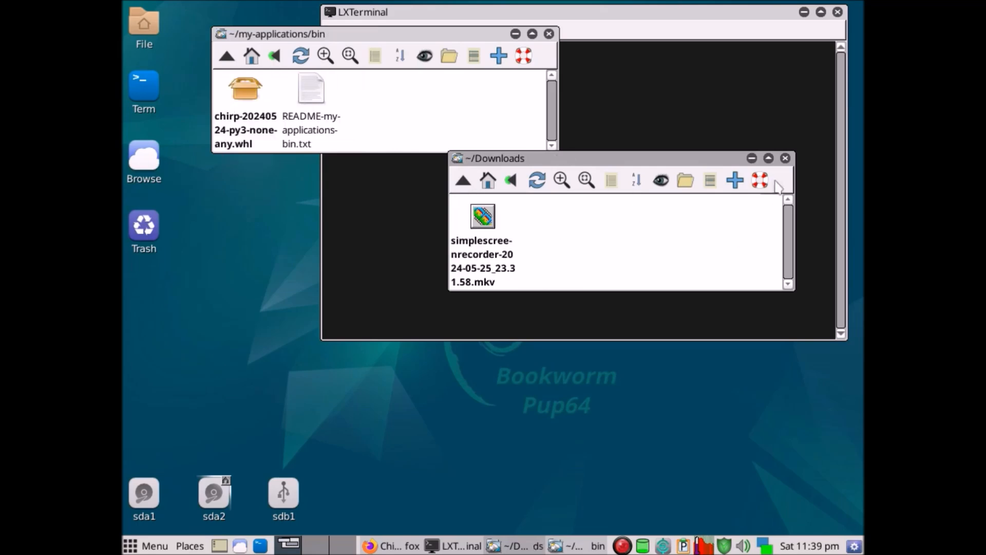
{"action": "left_click", "coordinate": [785, 157]}
{"action": "left_click_drag", "start_coordinate": [418, 34], "coordinate": [686, 363]}
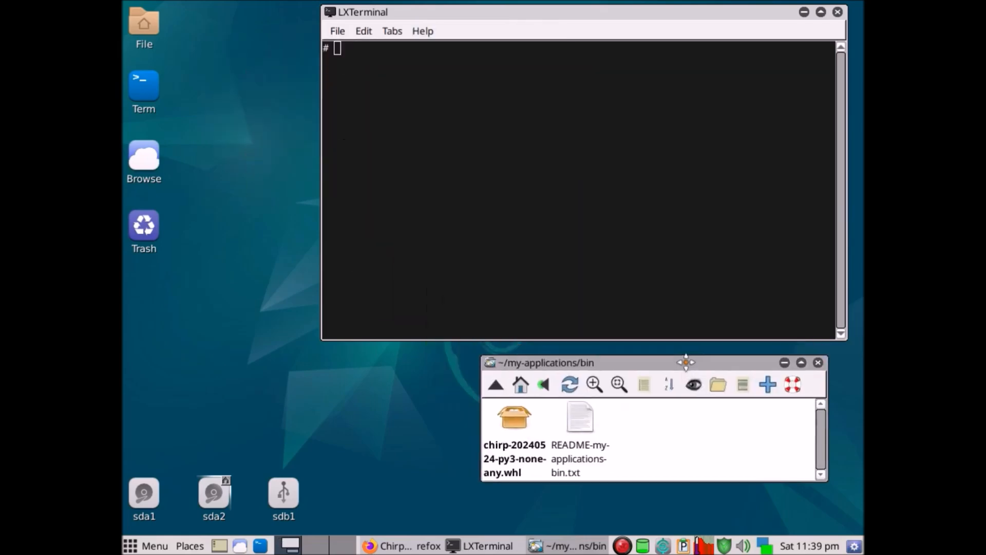
{"action": "left_click", "coordinate": [819, 362]}
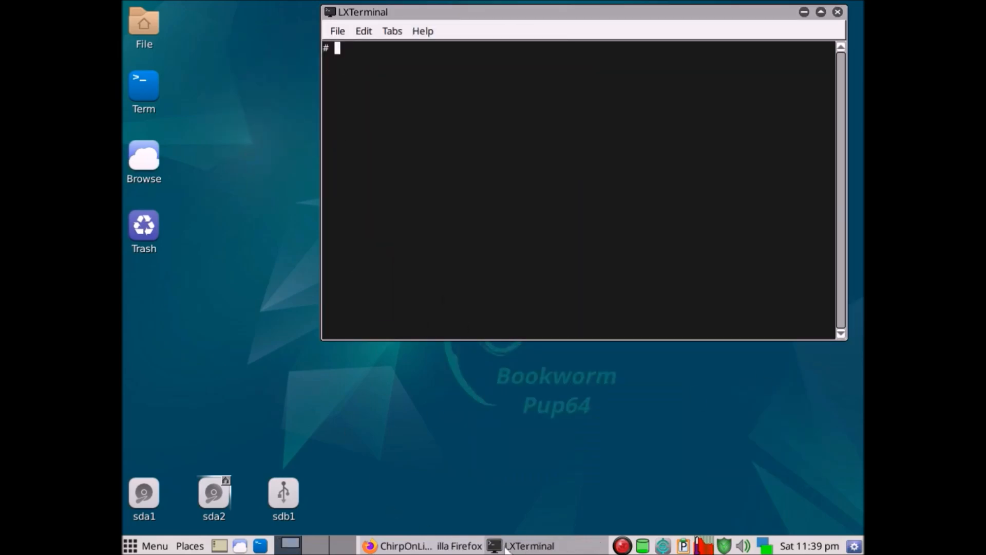
Copy the command "pipx install --system-site-packages ./chirp-yyyymmdd-py3-none-any.whl" from the ChirpOnLinux page in Firefox.
{"action": "left_click", "coordinate": [459, 546]}
{"action": "scroll", "coordinate": [292, 221], "scroll_direction": "down", "scroll_amount": 2}
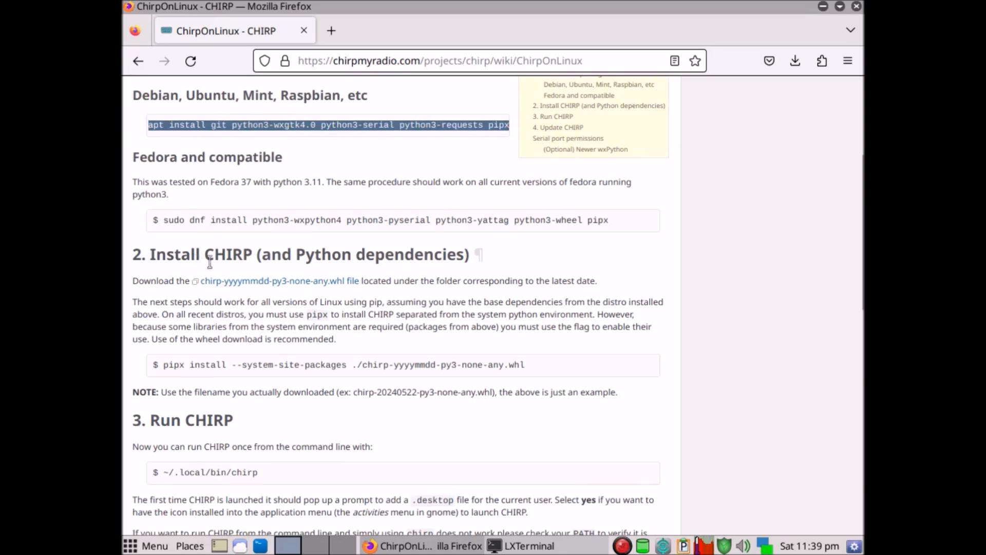
{"action": "scroll", "coordinate": [459, 351], "scroll_direction": "down", "scroll_amount": 2}
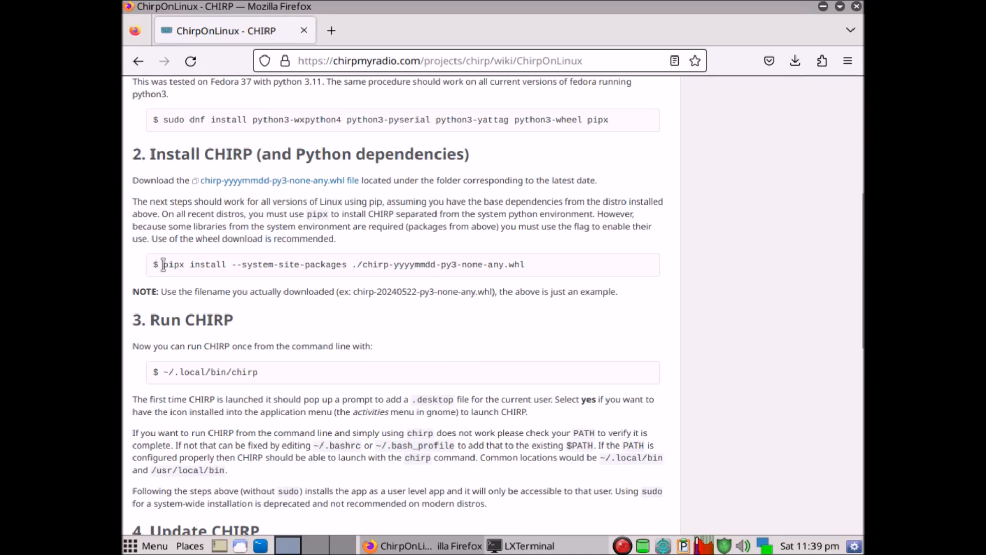
{"action": "left_click_drag", "start_coordinate": [164, 265], "coordinate": [485, 272]}
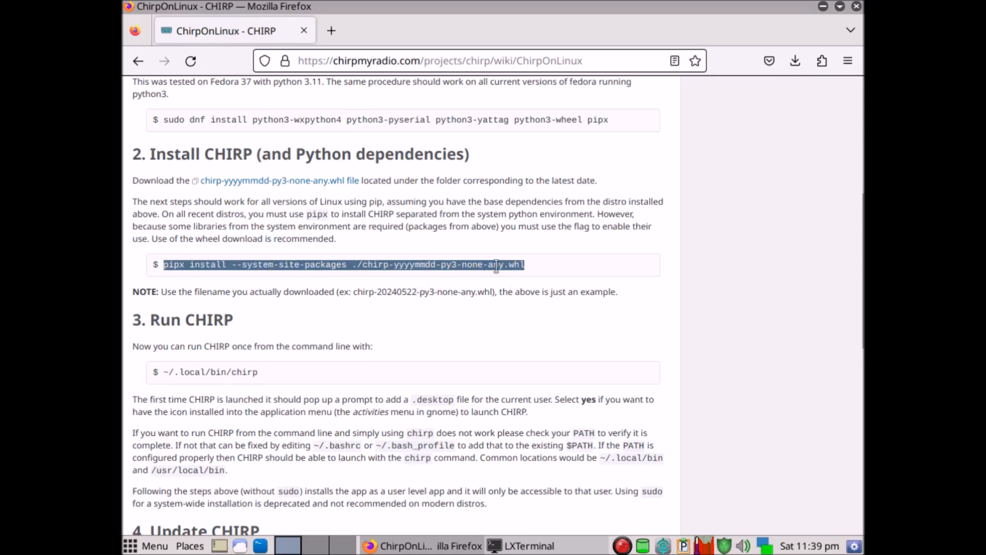
{"action": "right_click", "coordinate": [496, 265]}
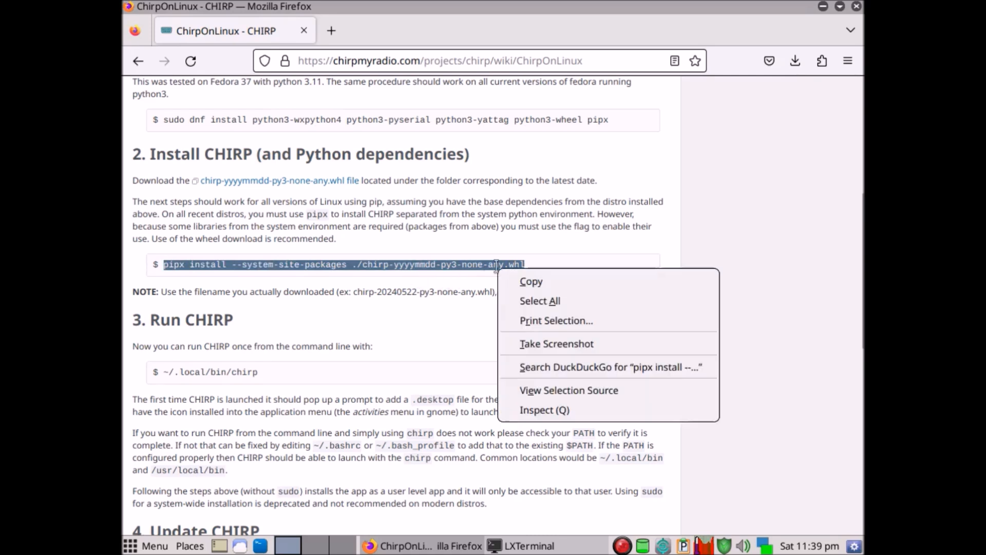
{"action": "left_click", "coordinate": [531, 282]}
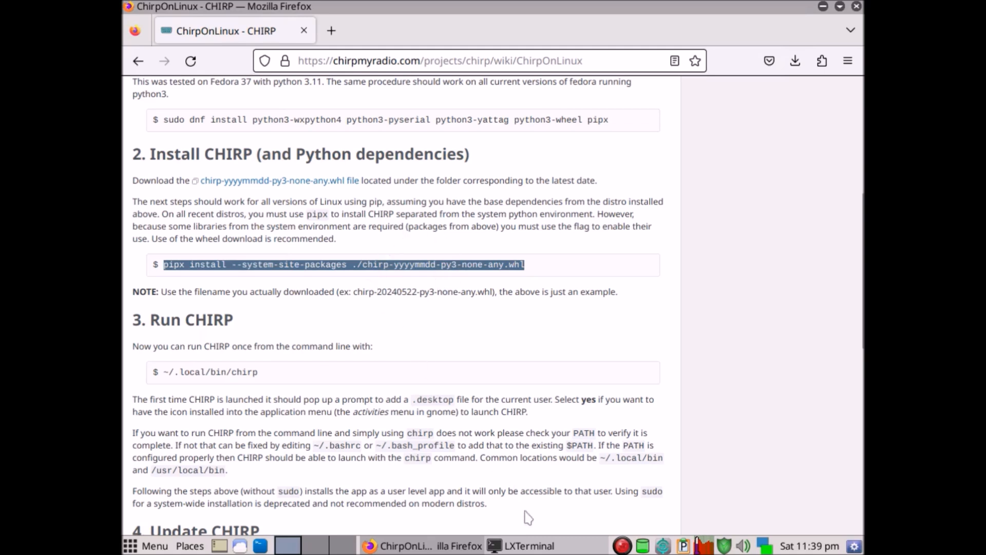
Switch back to the terminal and list the contents of the home folder.
{"action": "left_click", "coordinate": [529, 545]}
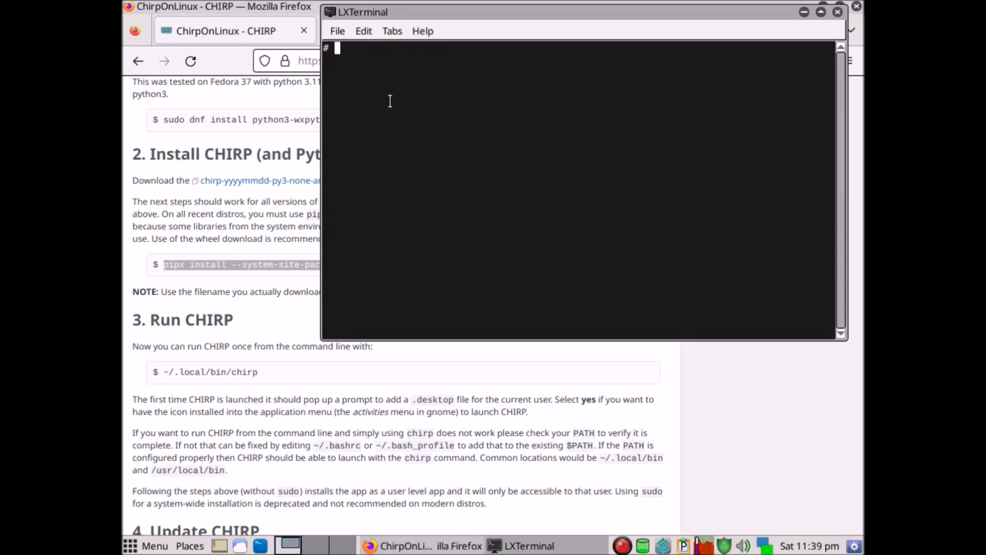
{"action": "type", "text": "ls"}
{"action": "key", "text": "Return"}
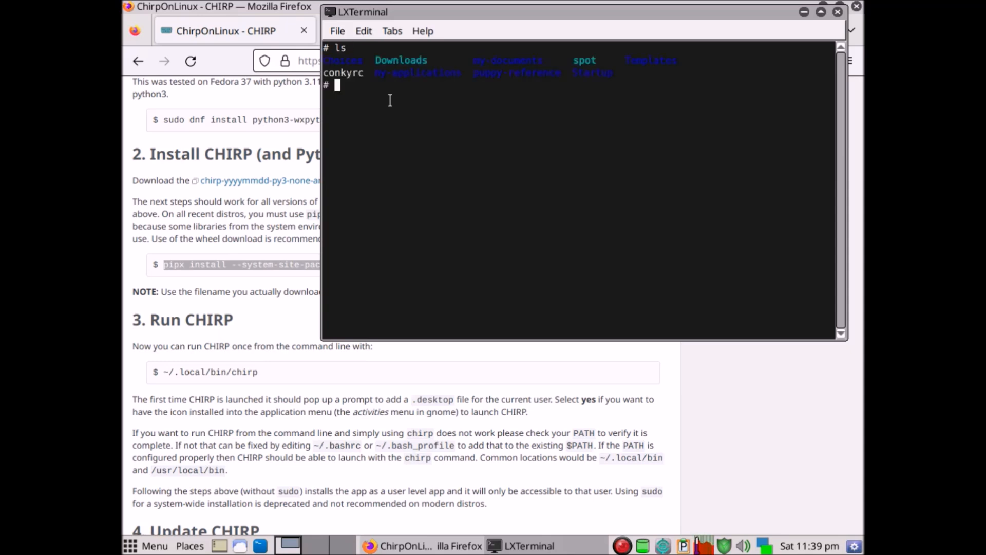
Change to the my-applications/bin directory and list its files.
{"action": "type", "text": "c"}
{"action": "type", "text": "d"}
{"action": "type", "text": " my-ap"}
{"action": "type", "text": "pl"}
{"action": "key", "text": "BackSpace"}
{"action": "type", "text": "plica"}
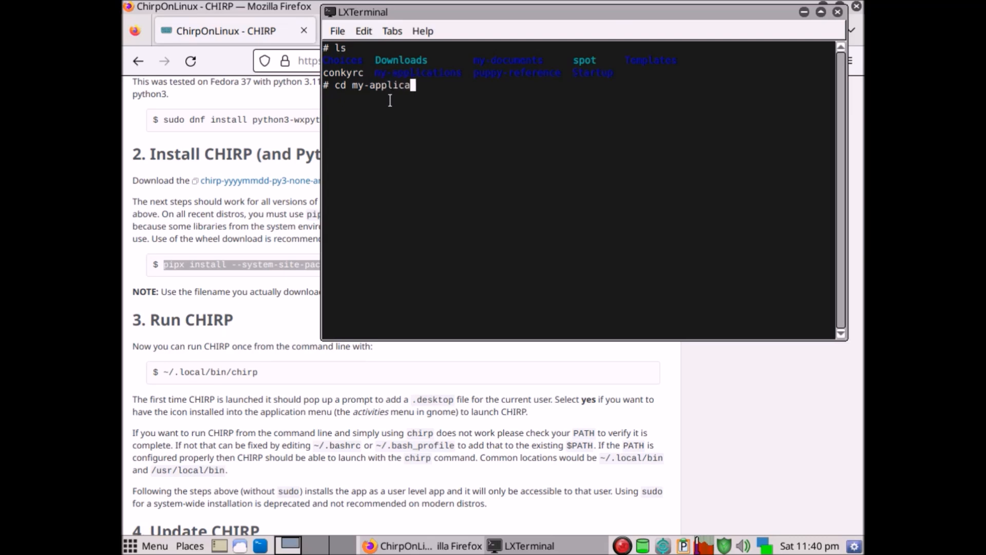
{"action": "type", "text": "tions/bin"}
{"action": "key", "text": "Return"}
{"action": "type", "text": "ls"}
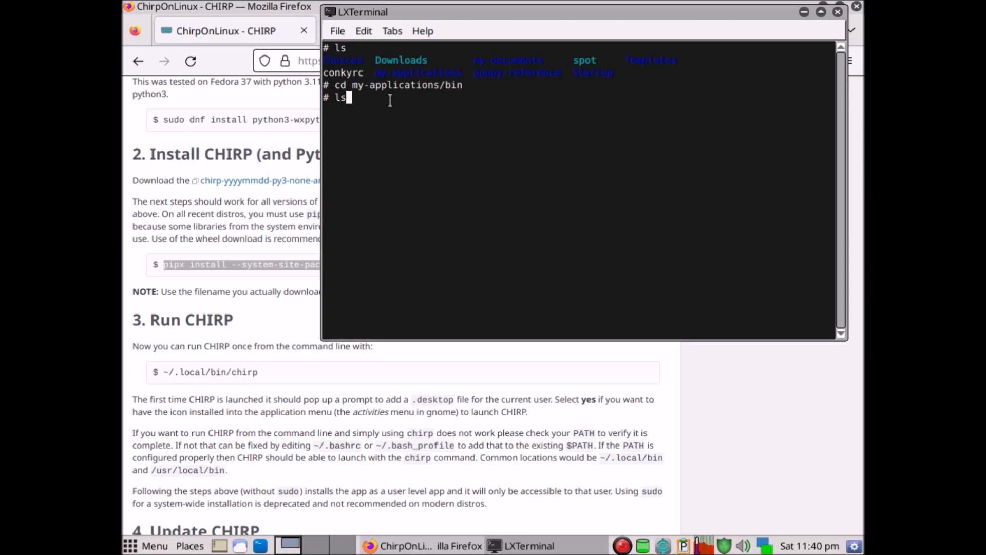
{"action": "key", "text": "Return"}
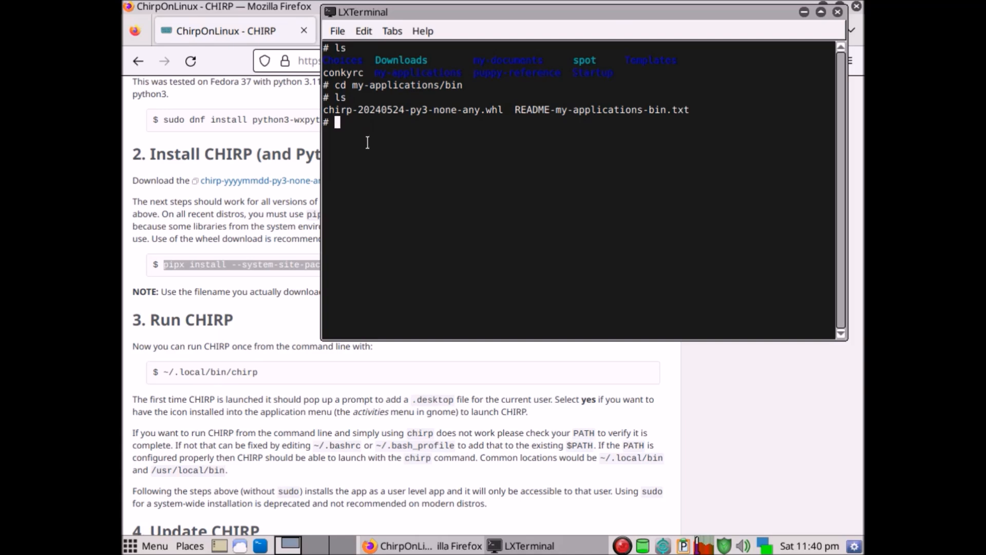
Paste the copied pipx install command at the terminal prompt.
{"action": "left_click", "coordinate": [364, 31]}
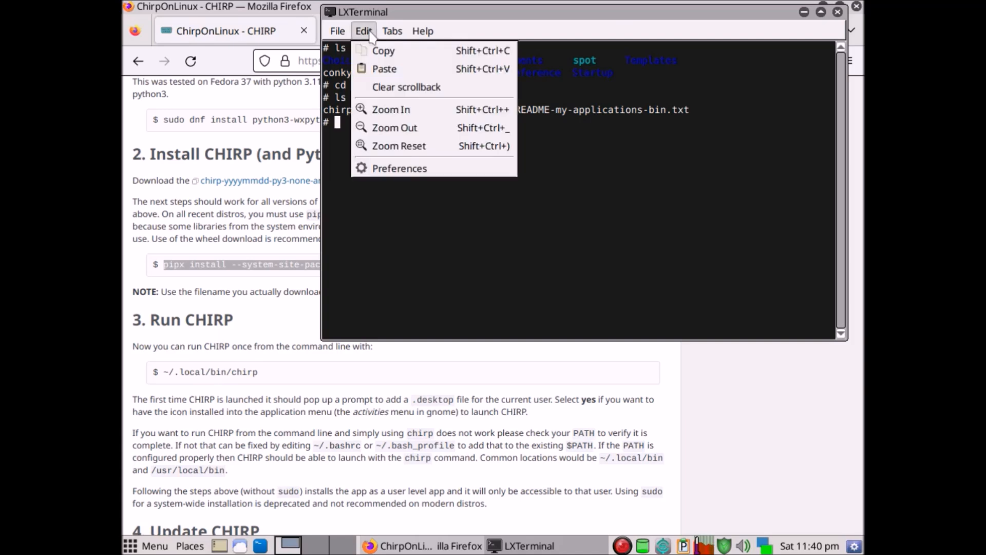
{"action": "left_click", "coordinate": [396, 68]}
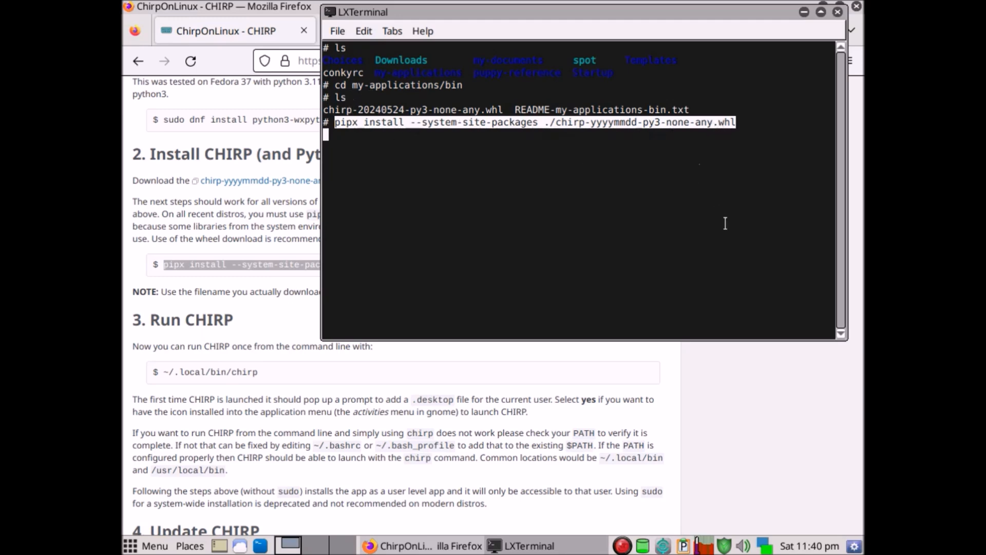
{"action": "key", "text": "Return"}
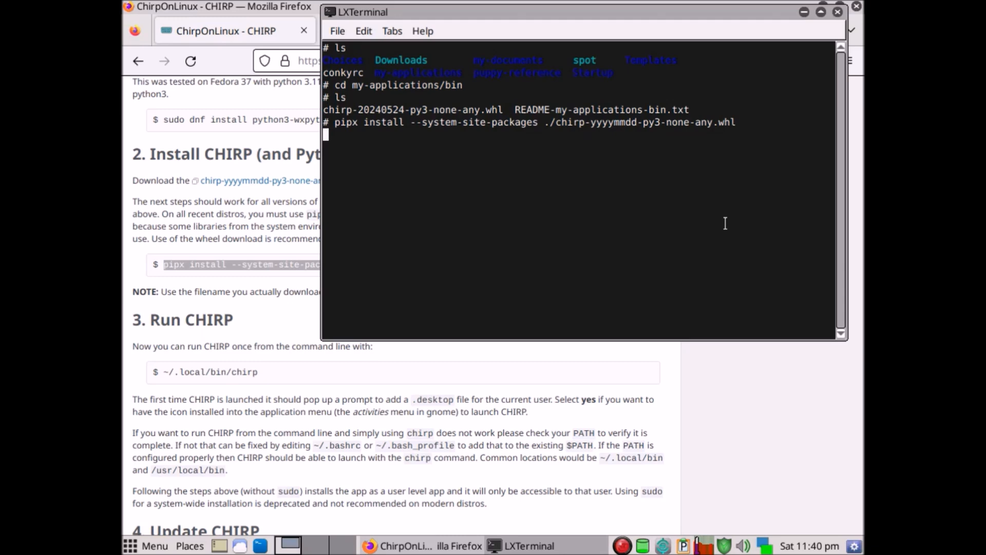
Replace "yyyymmdd" in the wheel file name with 20240524 and run the pipx install command.
{"action": "key", "text": "BackSpace"}
{"action": "key", "text": "Left"}
{"action": "key", "text": "Left"}
{"action": "key", "text": "Left"}
{"action": "key", "text": "Left"}
{"action": "key", "text": "Left"}
{"action": "key", "text": "Left"}
{"action": "key", "text": "Left"}
{"action": "key", "text": "Left"}
{"action": "key", "text": "Left"}
{"action": "key", "text": "Left"}
{"action": "key", "text": "Left"}
{"action": "key", "text": "Left"}
{"action": "key", "text": "Left"}
{"action": "key", "text": "Left"}
{"action": "key", "text": "Left"}
{"action": "key", "text": "Left"}
{"action": "key", "text": "Left"}
{"action": "key", "text": "BackSpace"}
{"action": "key", "text": "BackSpace"}
{"action": "key", "text": "BackSpace"}
{"action": "key", "text": "BackSpace"}
{"action": "key", "text": "BackSpace"}
{"action": "key", "text": "BackSpace"}
{"action": "key", "text": "BackSpace"}
{"action": "key", "text": "BackSpace"}
{"action": "type", "text": "2024"}
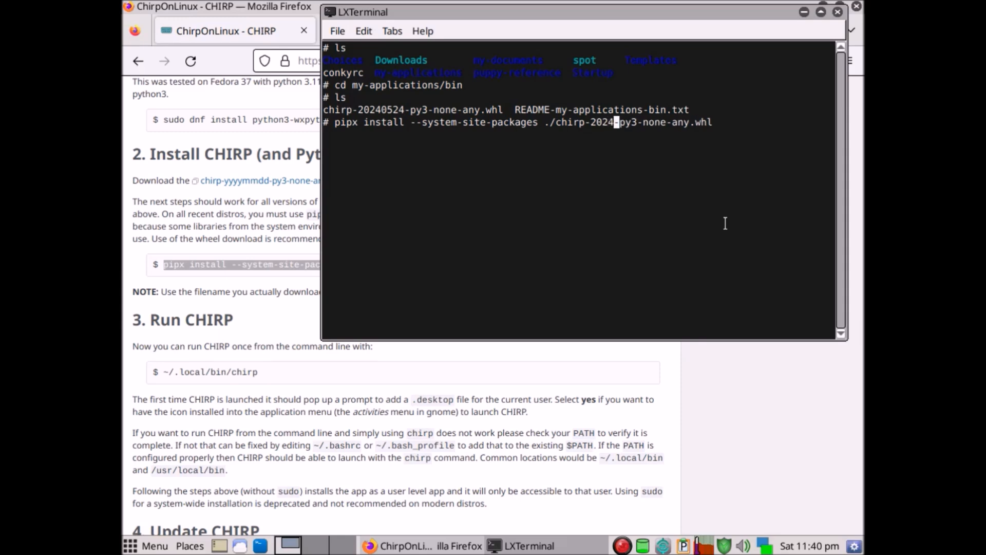
{"action": "type", "text": "05"}
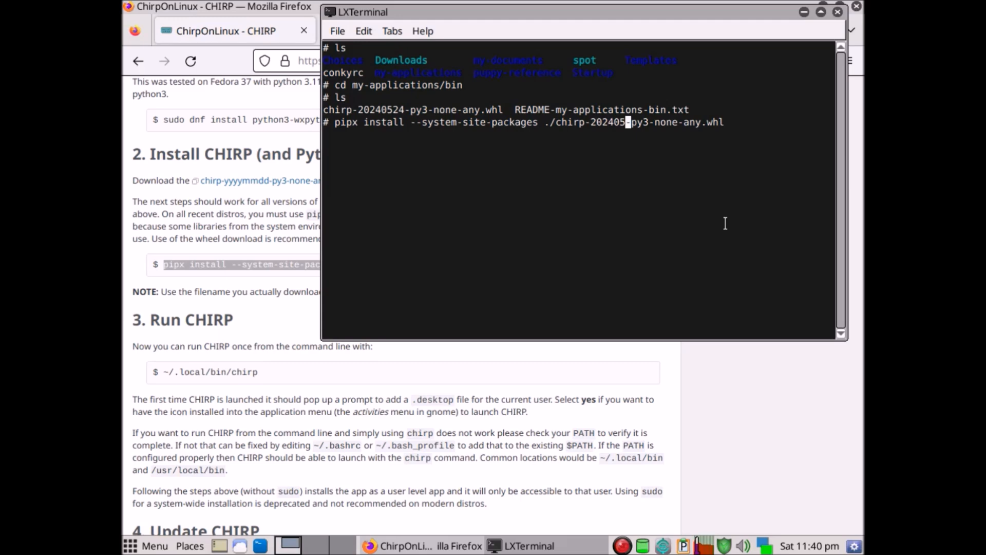
{"action": "type", "text": "2"}
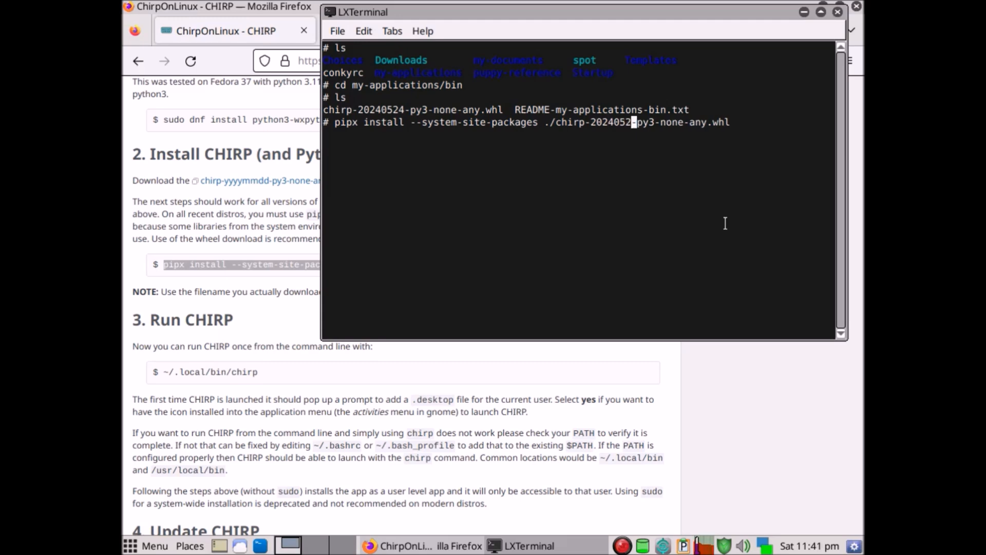
{"action": "type", "text": "4"}
{"action": "key", "text": "Right"}
{"action": "key", "text": "Right"}
{"action": "key", "text": "Right"}
{"action": "key", "text": "Right"}
{"action": "key", "text": "Right"}
{"action": "key", "text": "Right"}
{"action": "key", "text": "Right"}
{"action": "key", "text": "Right"}
{"action": "key", "text": "Right"}
{"action": "key", "text": "Right"}
{"action": "key", "text": "Right"}
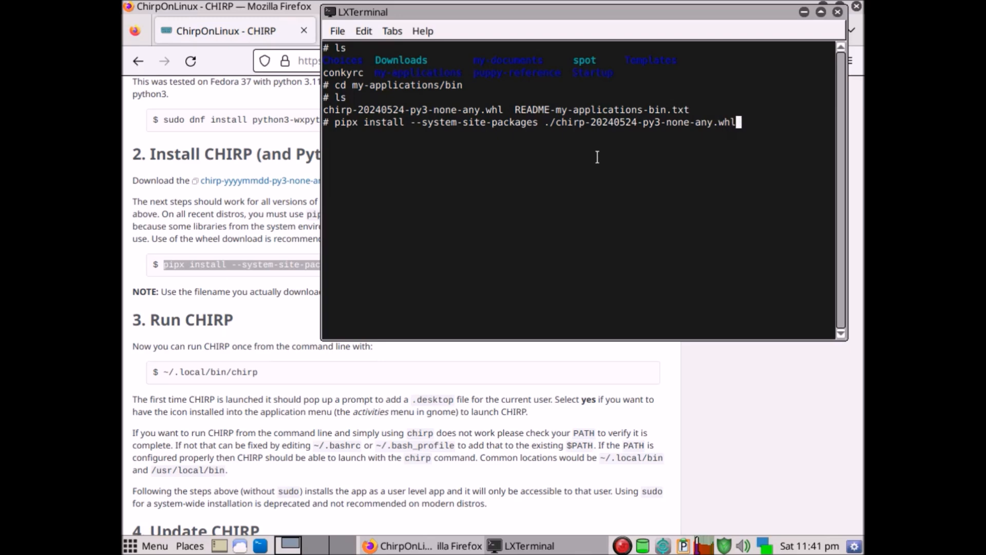
{"action": "key", "text": "Return"}
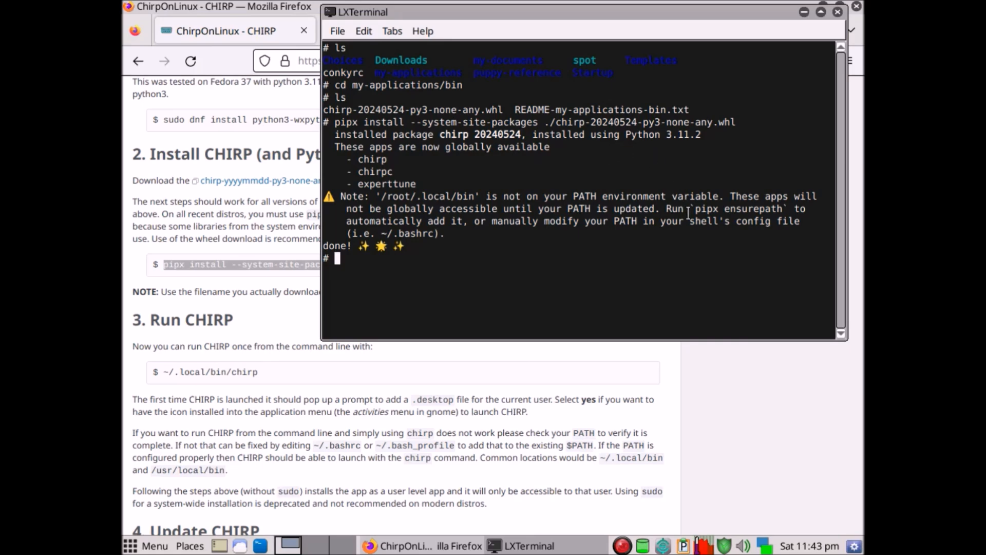
Copy "pipx ensurepath" from the terminal output and run it to add the pipx app folder to PATH.
{"action": "left_click_drag", "start_coordinate": [696, 209], "coordinate": [781, 209]}
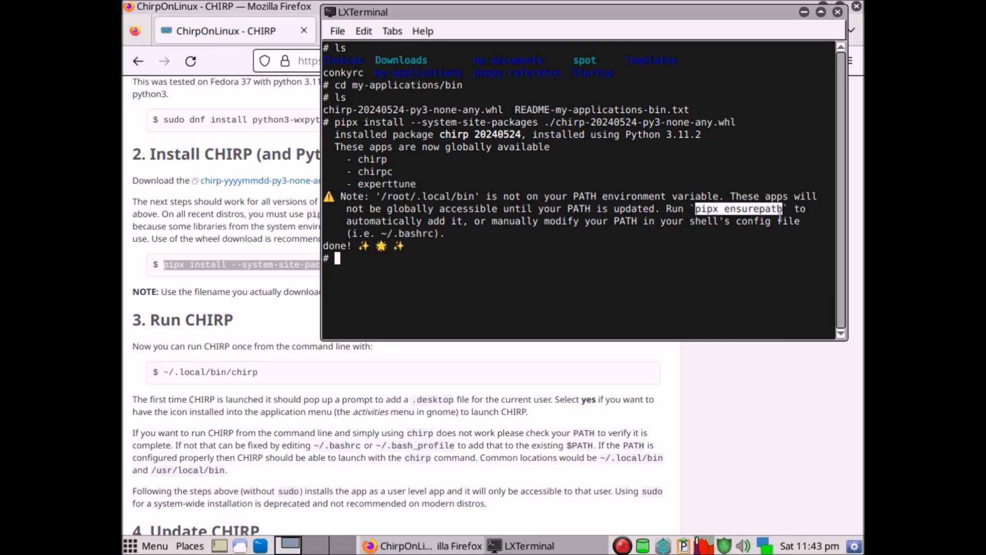
{"action": "right_click", "coordinate": [730, 207]}
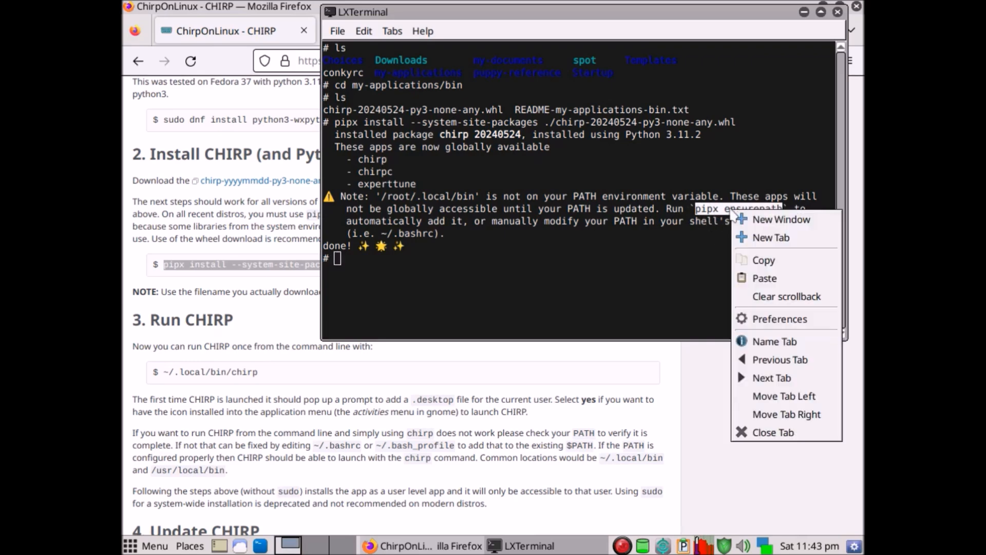
{"action": "left_click", "coordinate": [763, 261]}
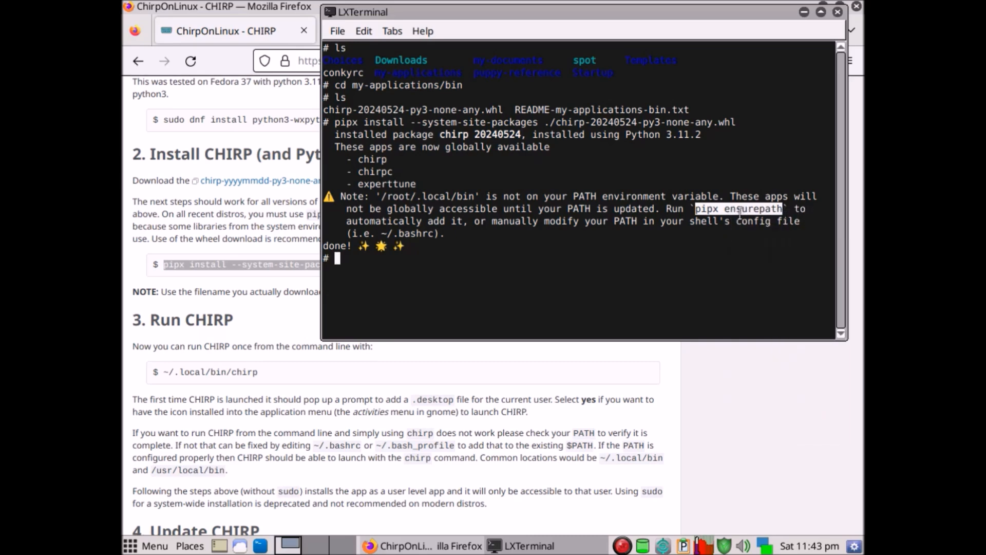
{"action": "left_click", "coordinate": [364, 32]}
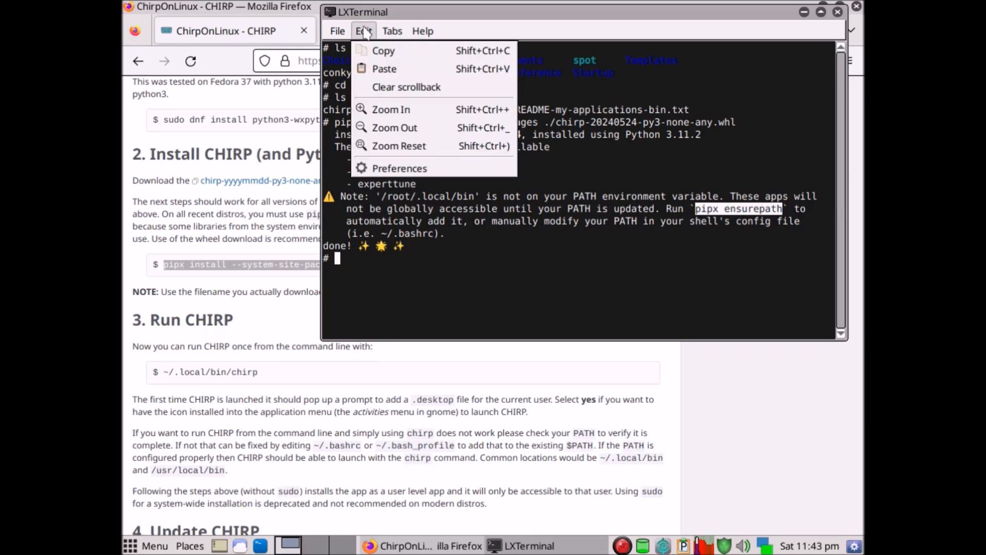
{"action": "left_click", "coordinate": [394, 69]}
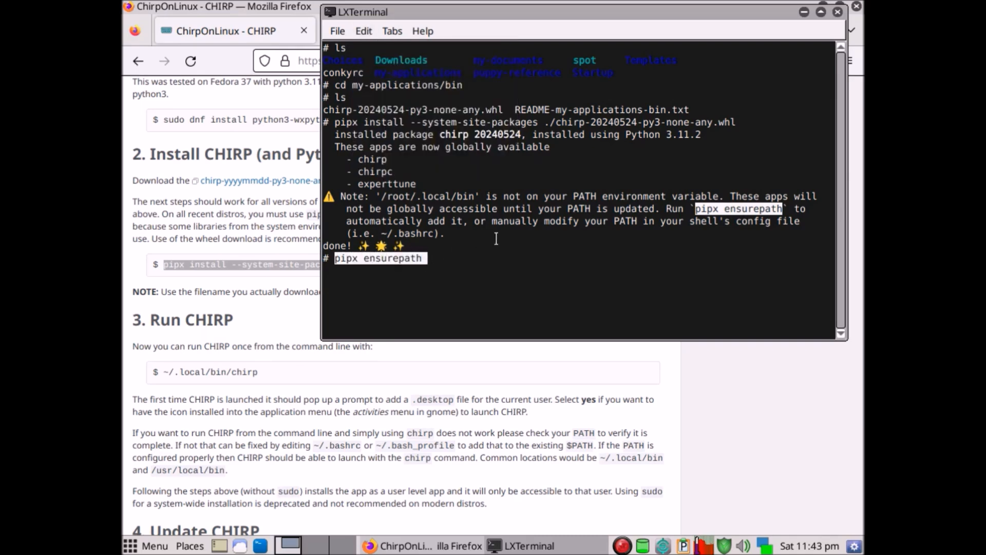
{"action": "key", "text": "Return"}
{"action": "key", "text": "Return"}
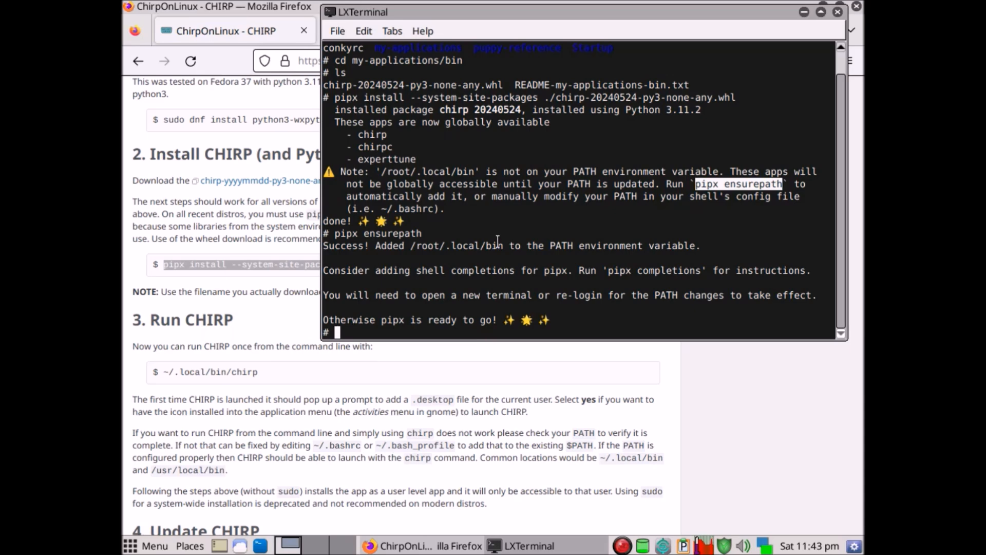
Clear and exit the terminal session, and close the Firefox window.
{"action": "type", "text": "clear"}
{"action": "key", "text": "Return"}
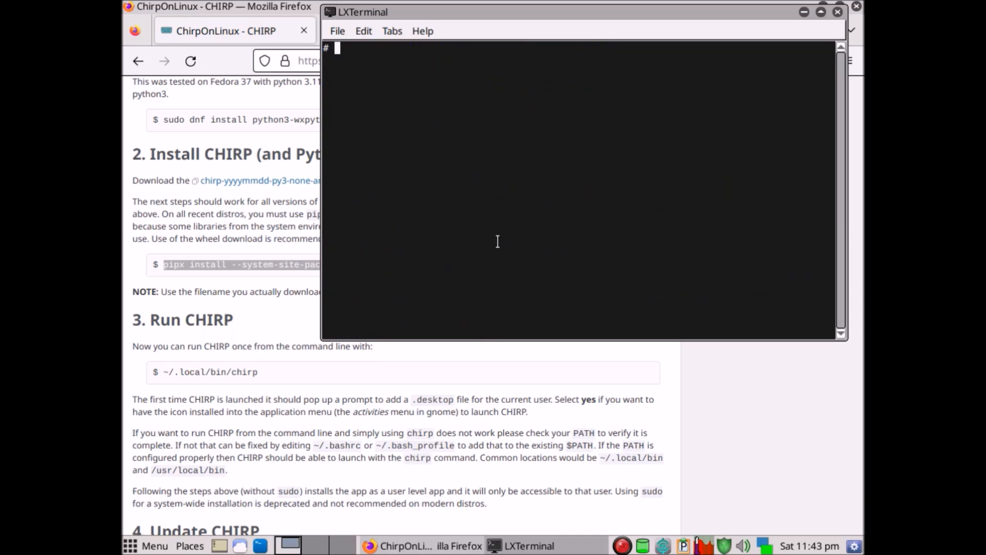
{"action": "type", "text": "exit"}
{"action": "key", "text": "Return"}
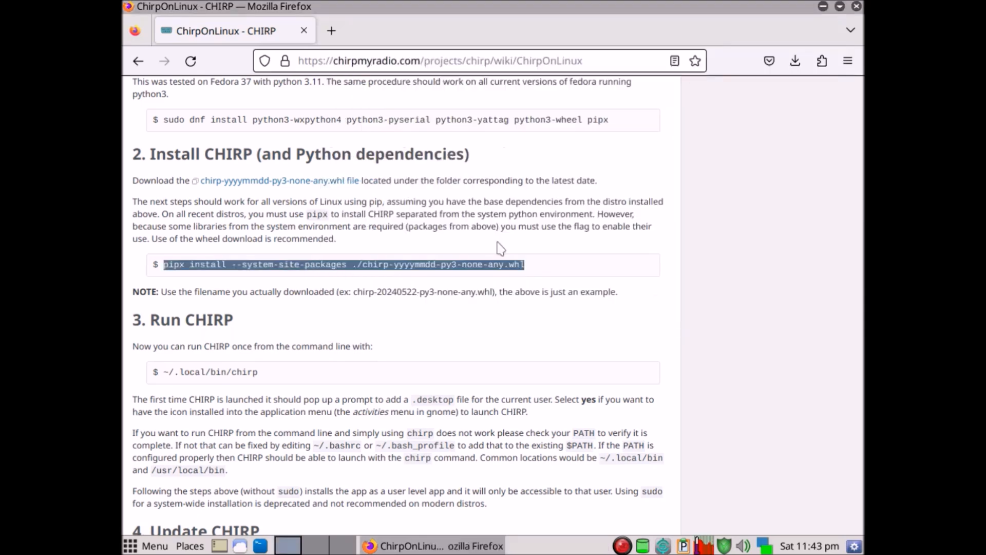
{"action": "left_click", "coordinate": [857, 6]}
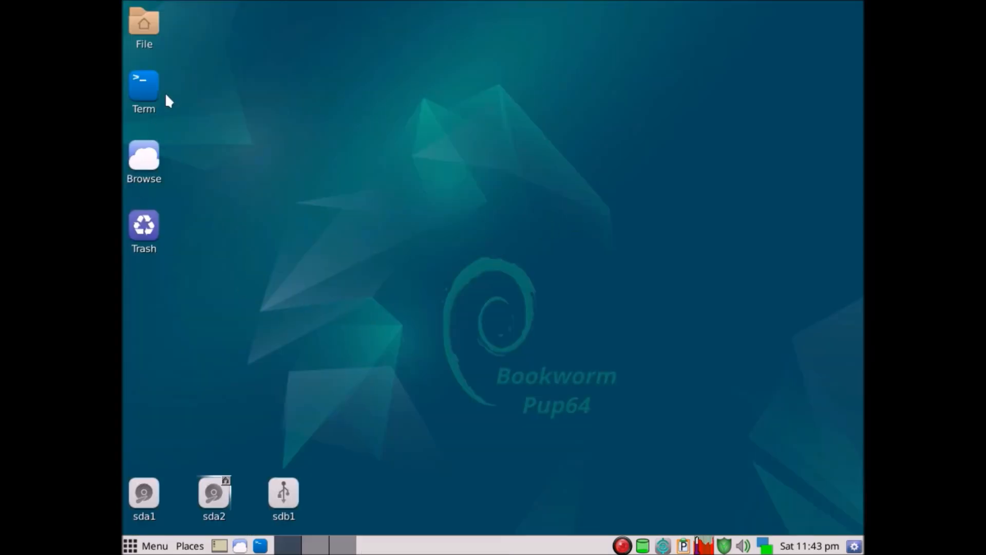
Open a new terminal, run the chirp command, and decline the installation of a desktop icon.
{"action": "left_click", "coordinate": [145, 86]}
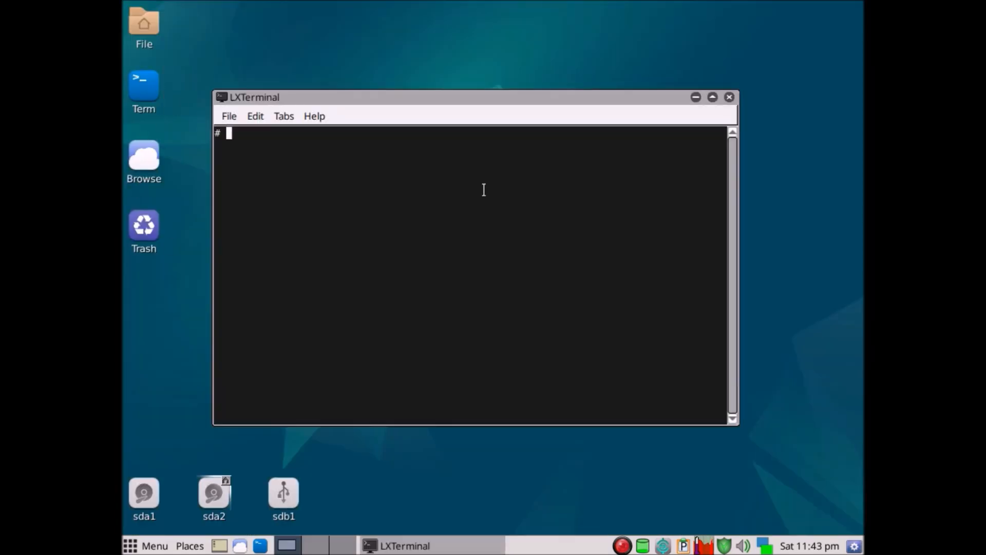
{"action": "type", "text": "chirp"}
{"action": "key", "text": "Return"}
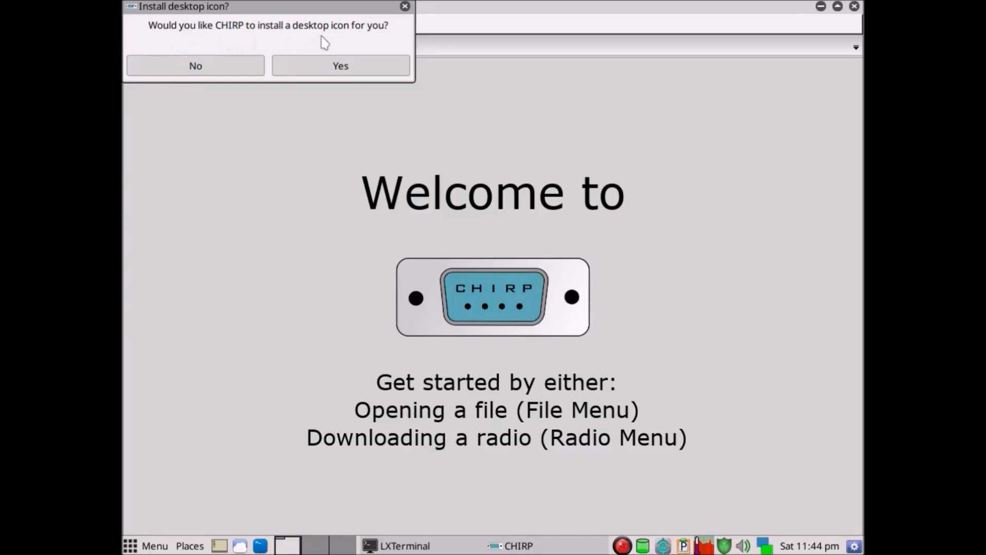
{"action": "left_click", "coordinate": [238, 67]}
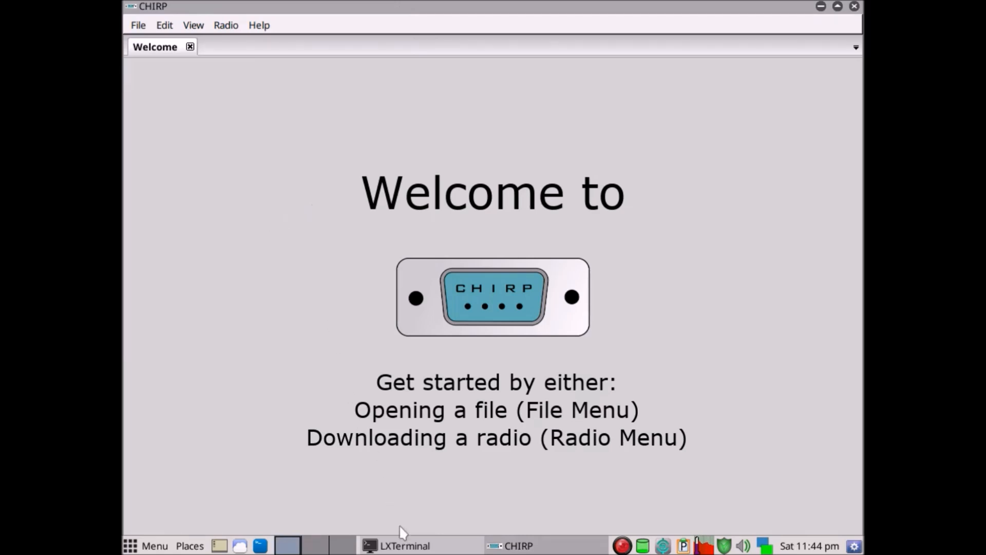
Check the terminal running chirp, minimize it, and close the CHIRP window.
{"action": "left_click", "coordinate": [412, 548]}
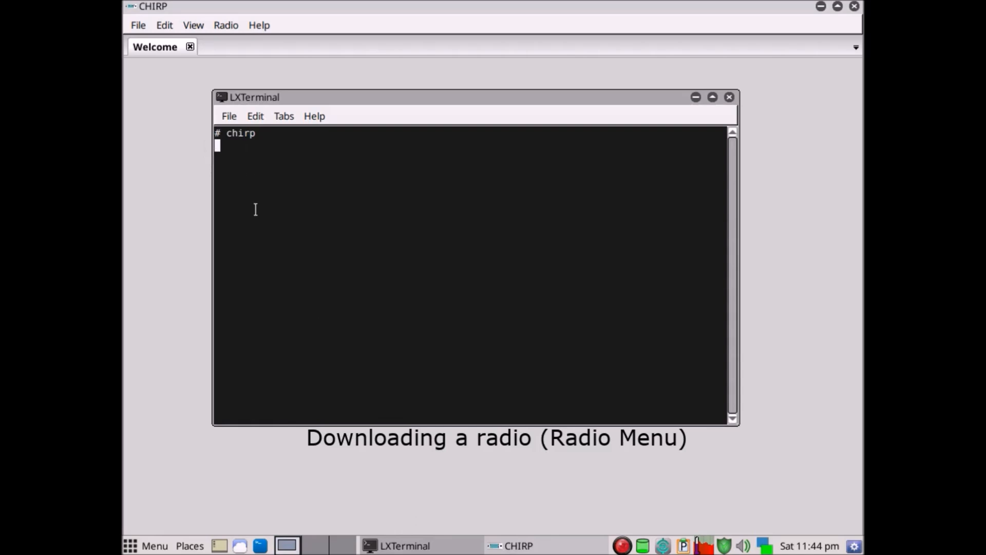
{"action": "left_click", "coordinate": [696, 97]}
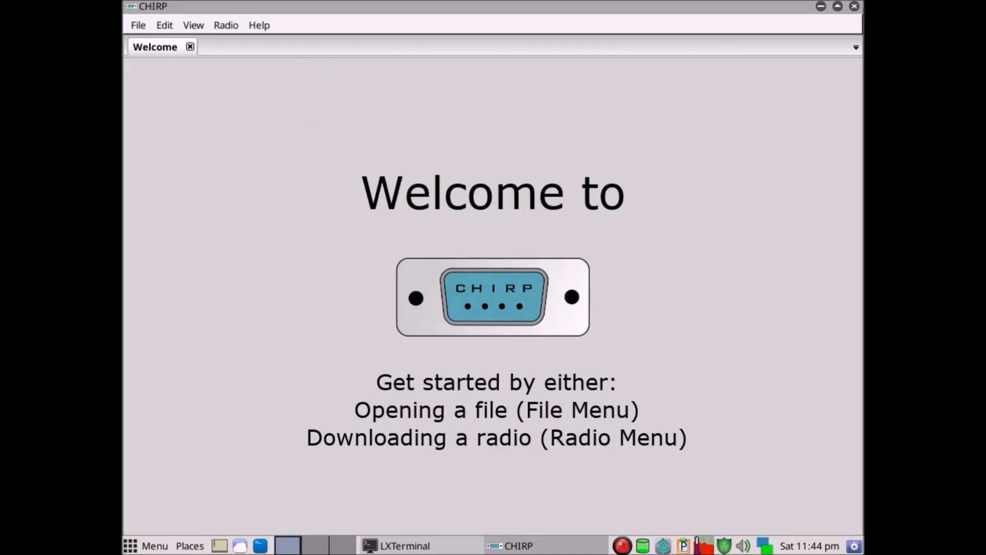
{"action": "left_click", "coordinate": [854, 6]}
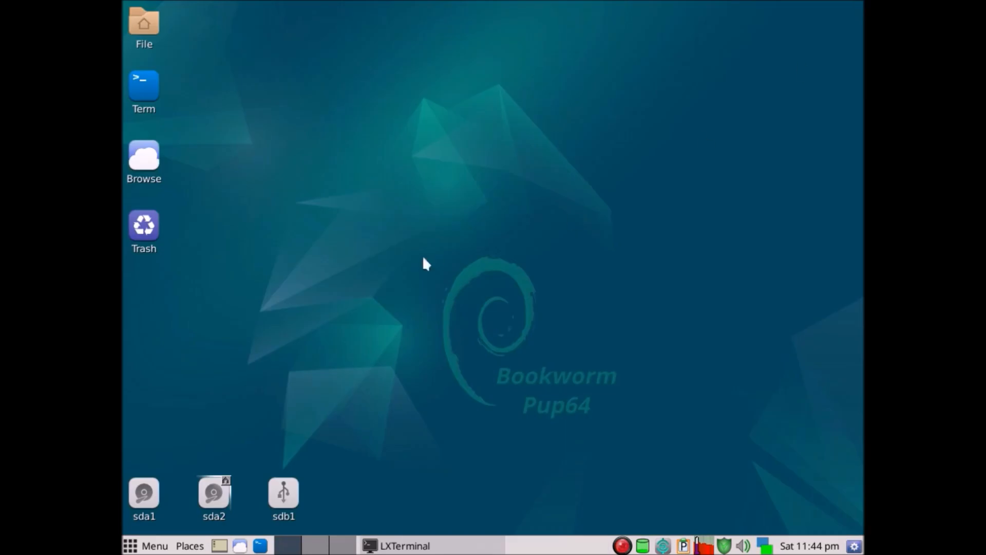
Open the home folder in the file manager, show hidden files, and go to .local/bin.
{"action": "left_click", "coordinate": [145, 26]}
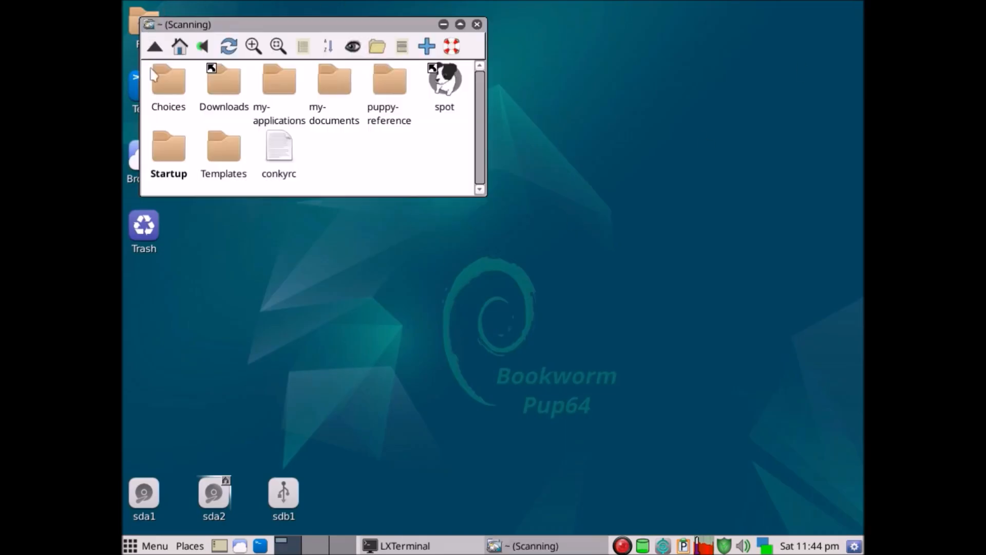
{"action": "left_click_drag", "start_coordinate": [386, 24], "coordinate": [515, 71]}
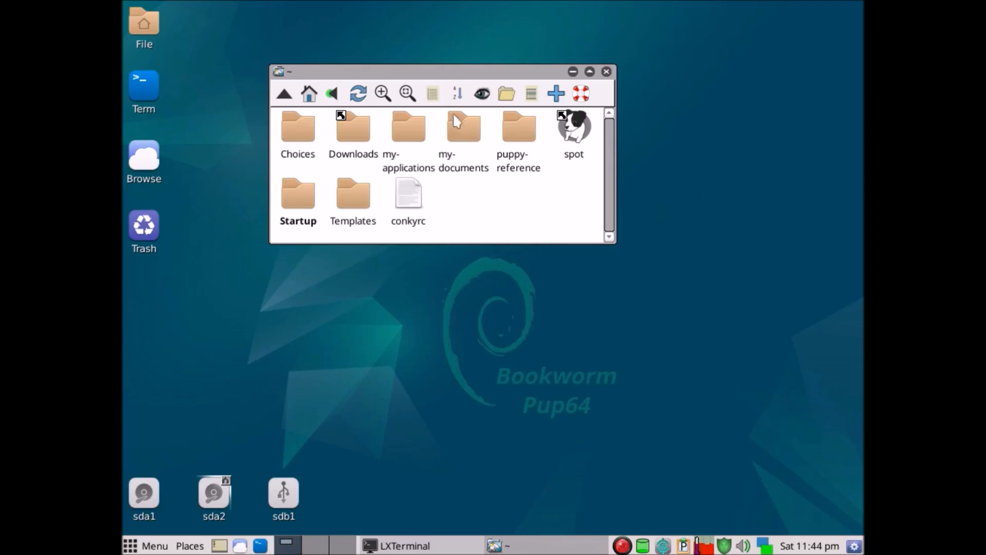
{"action": "left_click", "coordinate": [482, 94]}
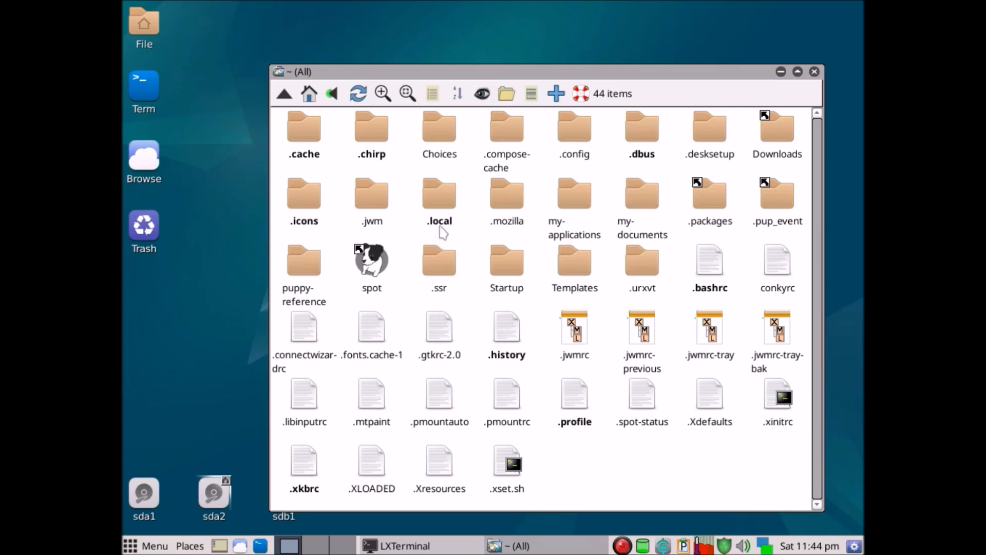
{"action": "double_click", "coordinate": [441, 198]}
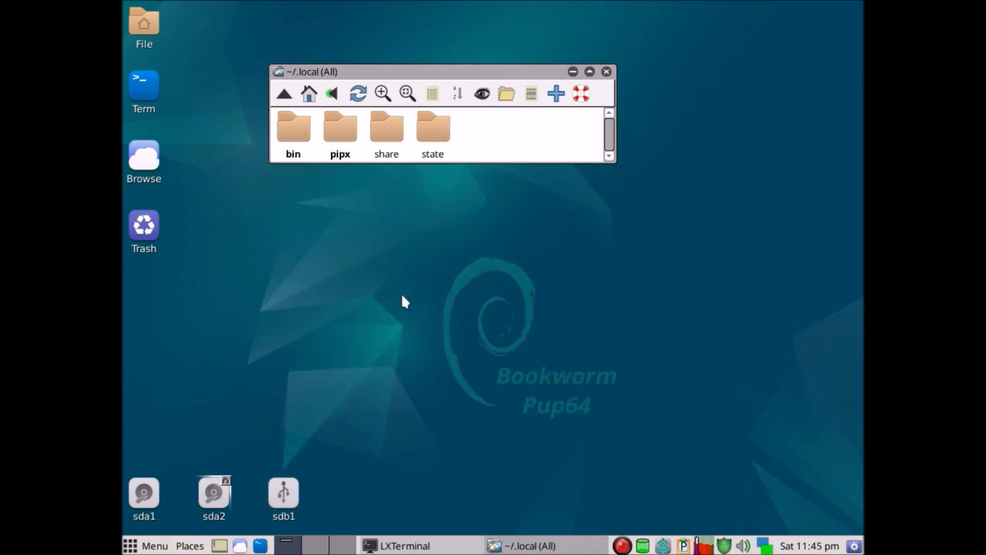
{"action": "left_click", "coordinate": [296, 138]}
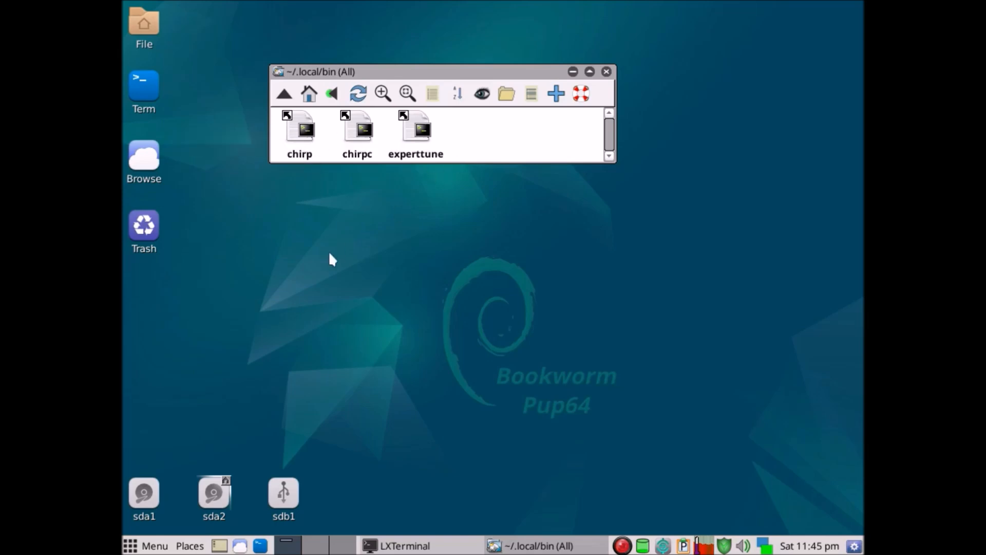
Place a chirp shortcut from .local/bin on the desktop and test it by launching and closing CHIRP.
{"action": "left_click_drag", "start_coordinate": [302, 131], "coordinate": [333, 233]}
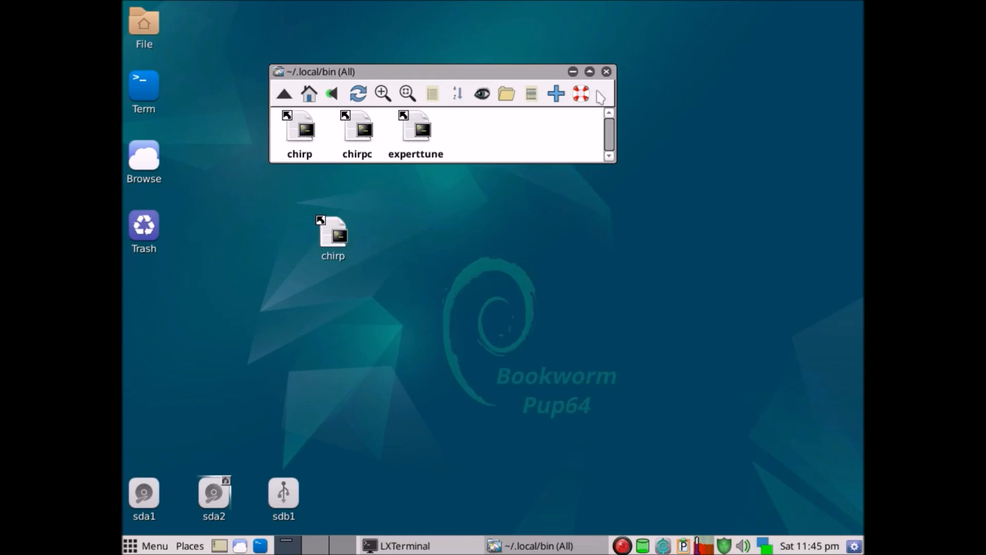
{"action": "left_click", "coordinate": [606, 71]}
{"action": "left_click", "coordinate": [333, 241]}
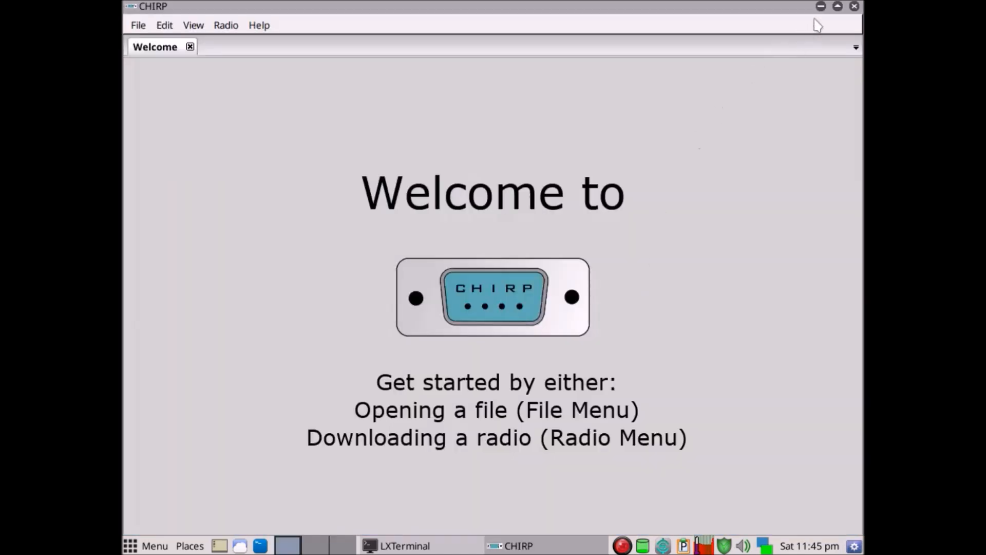
{"action": "left_click", "coordinate": [854, 6]}
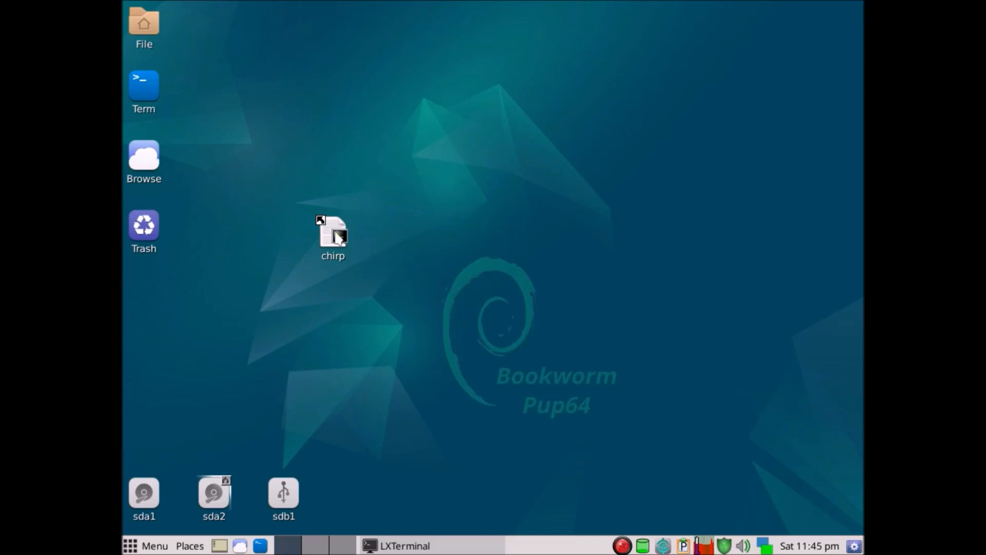
Move the chirp shortcut higher on the desktop and open the Set icon dialog for its symlink, placed clear of the shortcut.
{"action": "left_click_drag", "start_coordinate": [332, 233], "coordinate": [444, 59]}
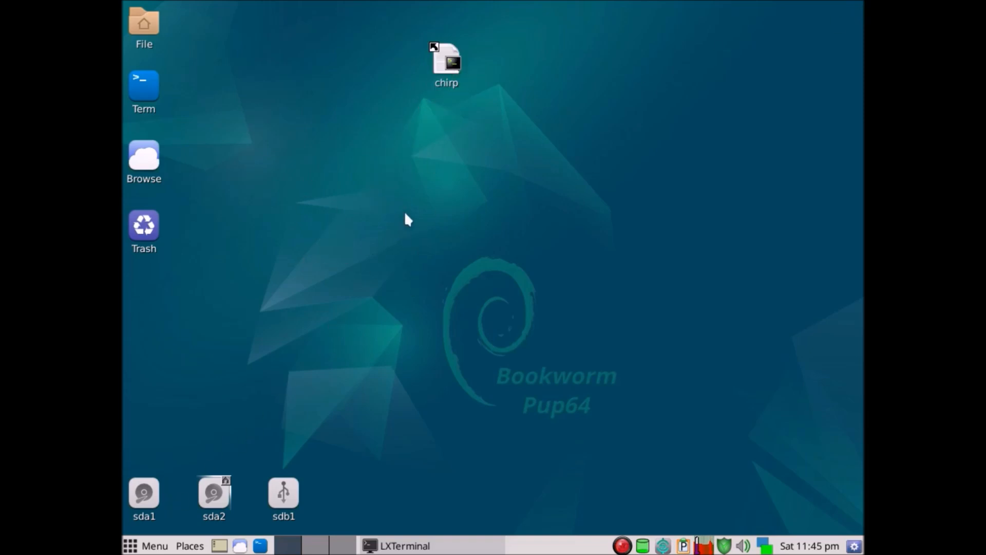
{"action": "right_click", "coordinate": [448, 57]}
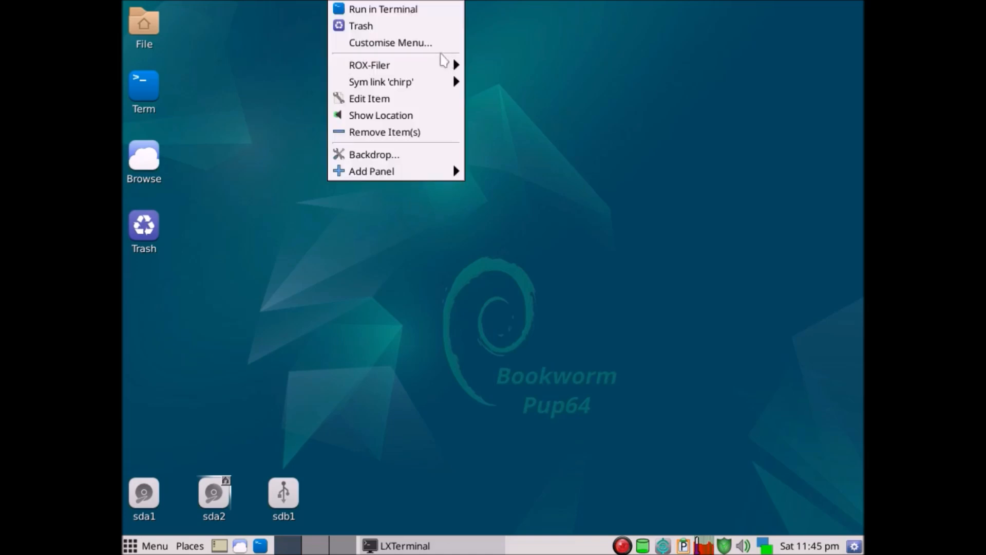
{"action": "mouse_move", "coordinate": [379, 86]}
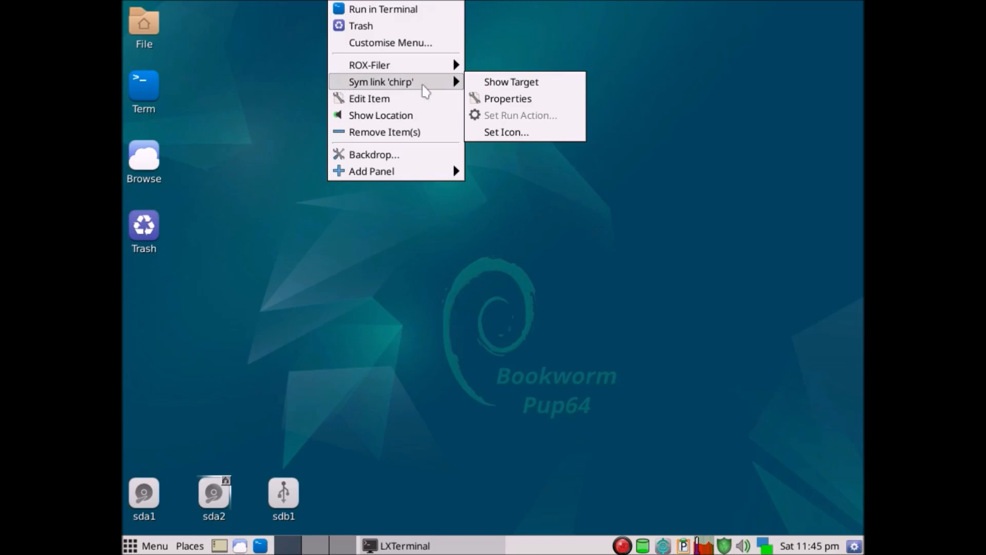
{"action": "left_click", "coordinate": [498, 134]}
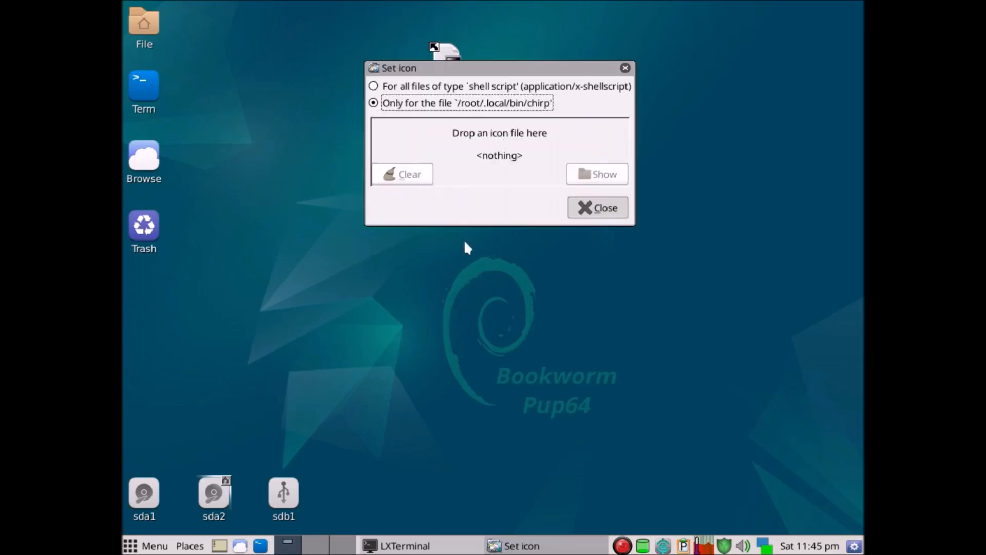
{"action": "left_click_drag", "start_coordinate": [529, 71], "coordinate": [719, 25]}
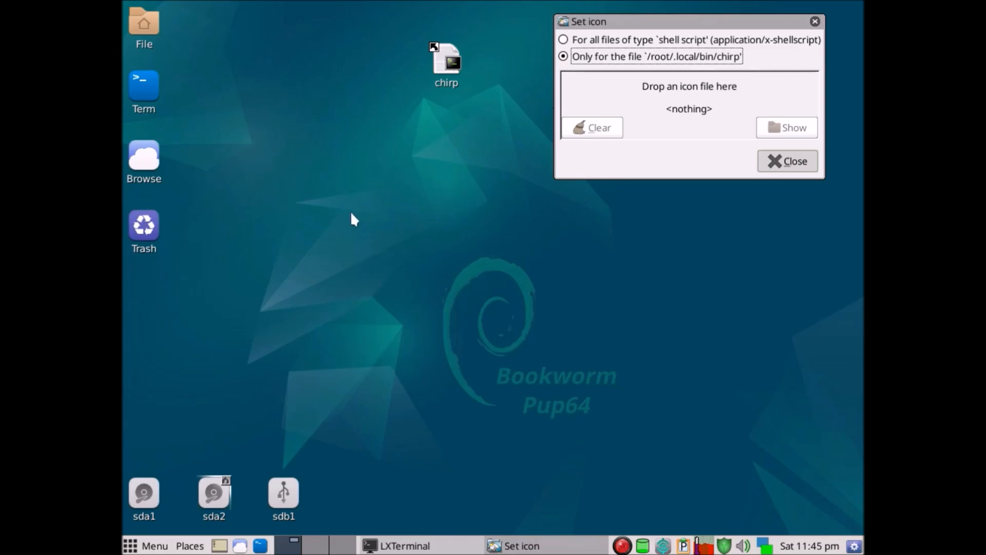
Open the pFind file finder, search all files for chirp.ico, and widen the window to read the result paths.
{"action": "right_click", "coordinate": [352, 184]}
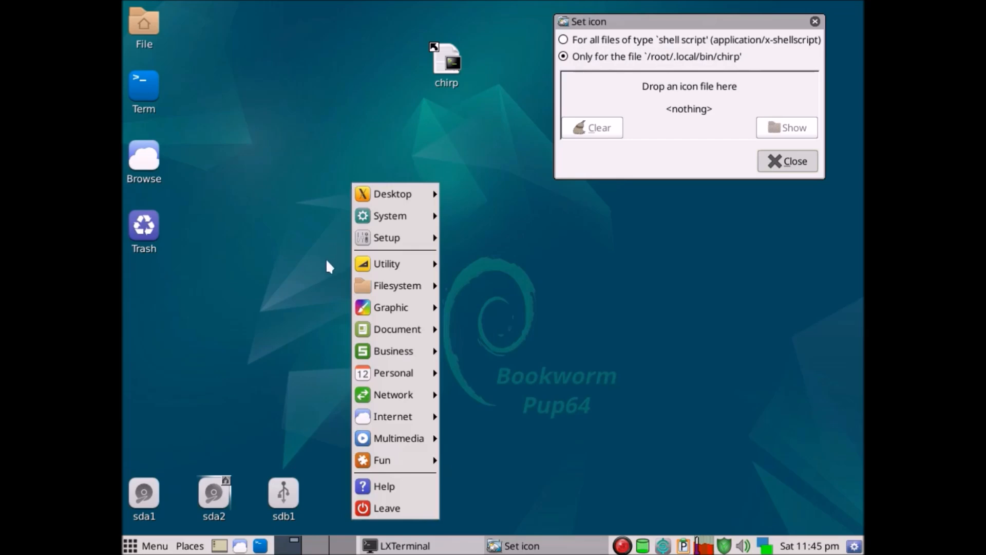
{"action": "mouse_move", "coordinate": [397, 285]}
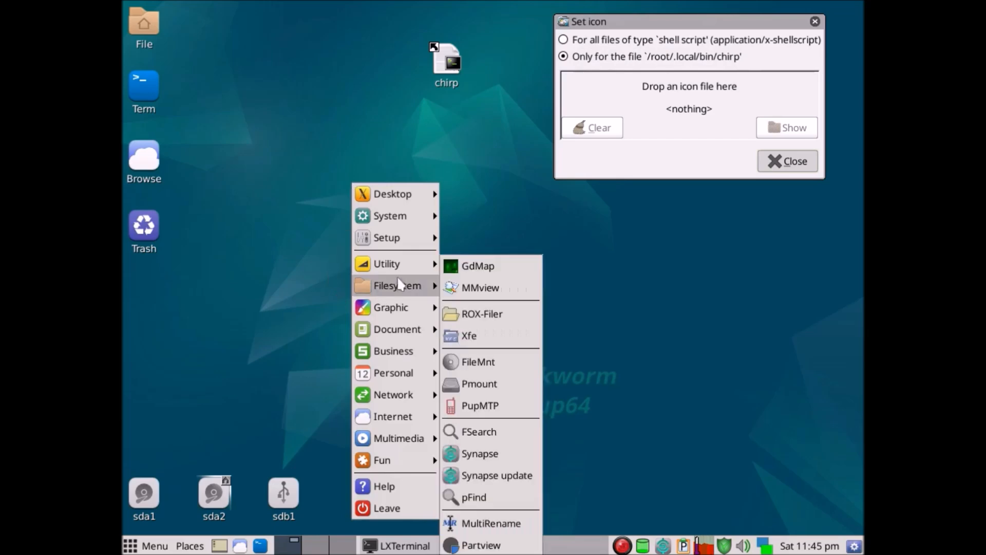
{"action": "left_click", "coordinate": [487, 500]}
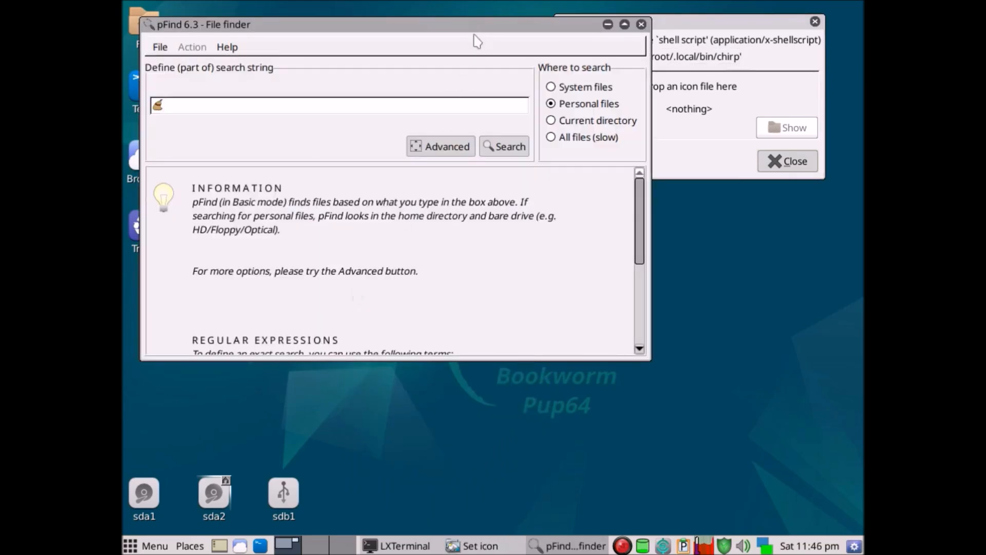
{"action": "left_click_drag", "start_coordinate": [477, 36], "coordinate": [540, 90]}
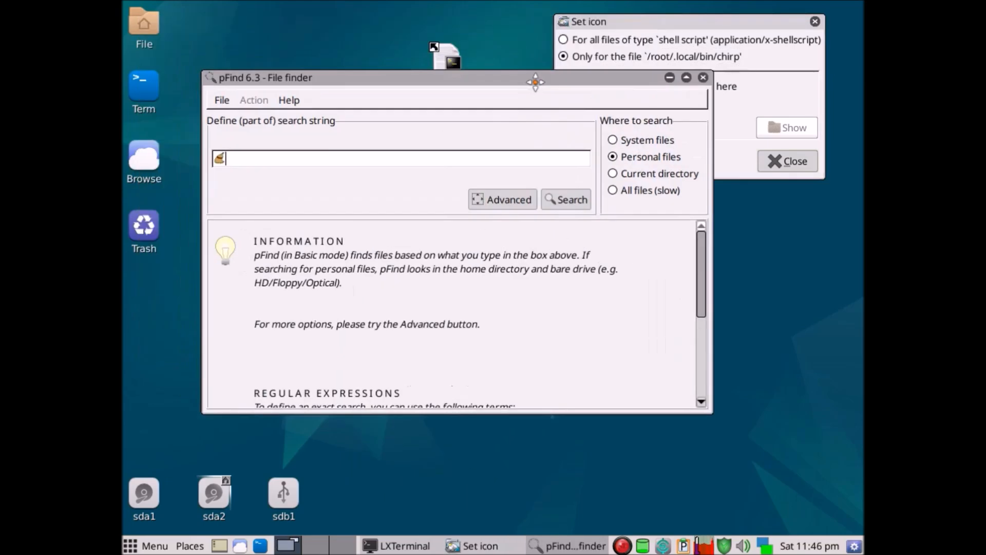
{"action": "left_click", "coordinate": [613, 193]}
{"action": "left_click", "coordinate": [450, 154]}
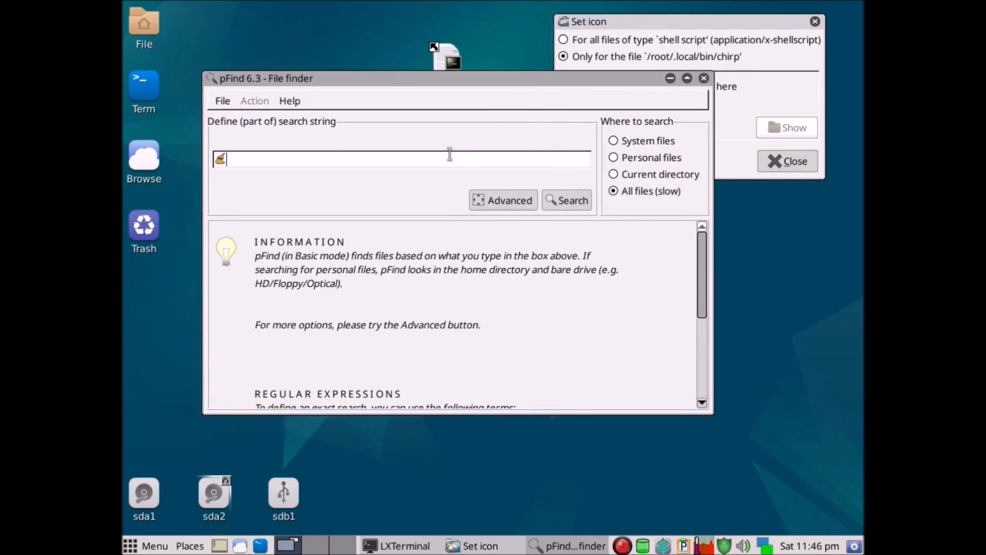
{"action": "type", "text": "chirp.ico"}
{"action": "key", "text": "Return"}
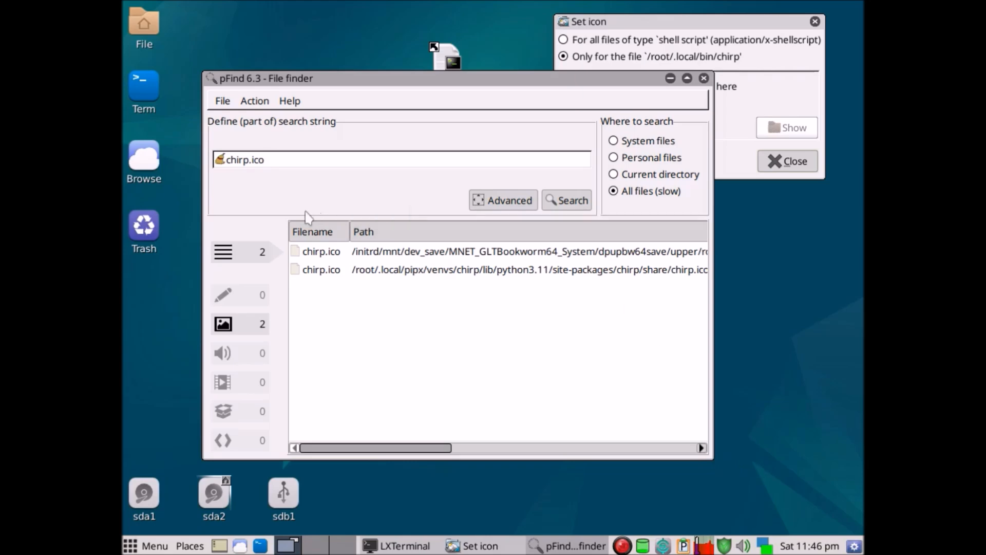
{"action": "left_click_drag", "start_coordinate": [208, 454], "coordinate": [126, 432]}
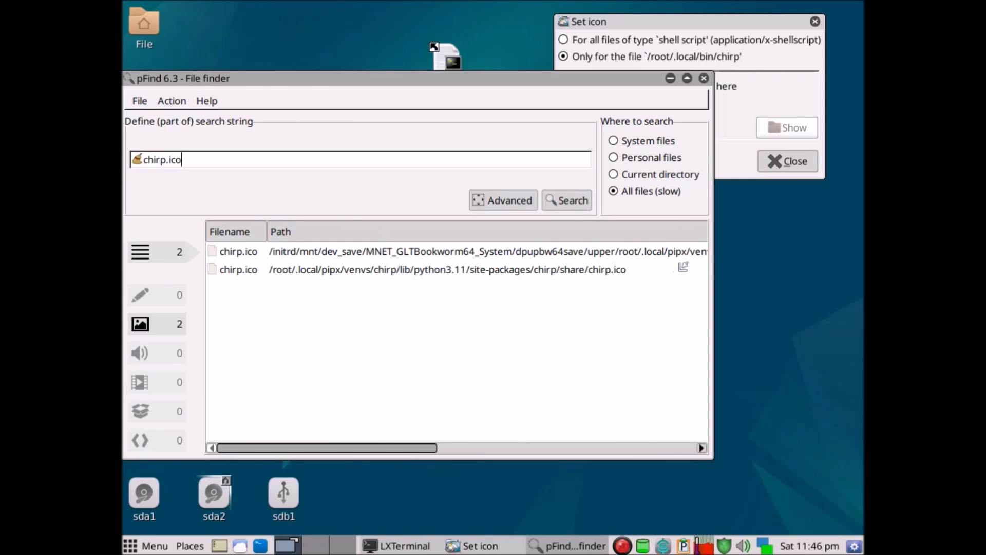
{"action": "right_click", "coordinate": [234, 273]}
{"action": "left_click", "coordinate": [218, 255]}
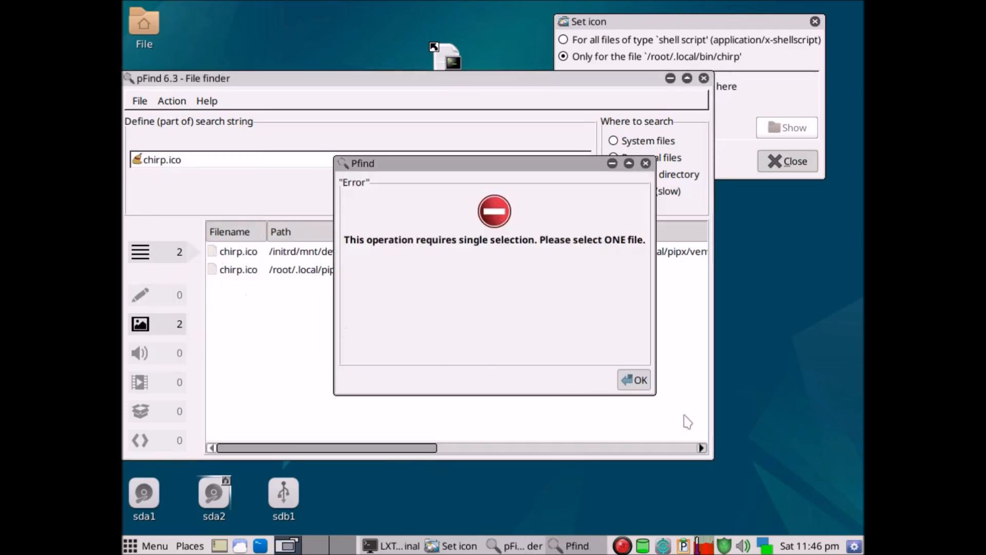
{"action": "left_click", "coordinate": [634, 379]}
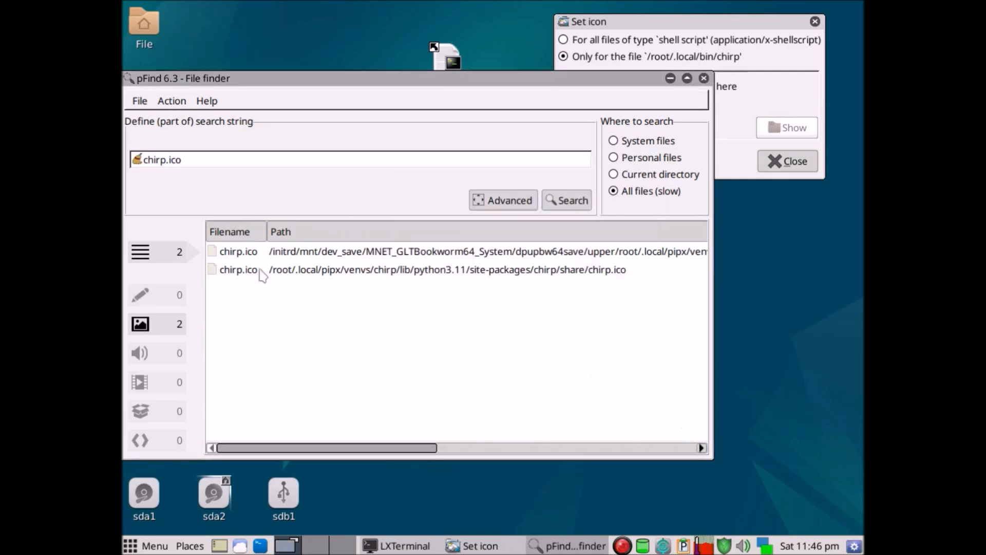
Select the chirp.ico result under /root/.local/pipx/venvs/chirp and show its folder location.
{"action": "left_click", "coordinate": [233, 272]}
{"action": "right_click", "coordinate": [233, 273]}
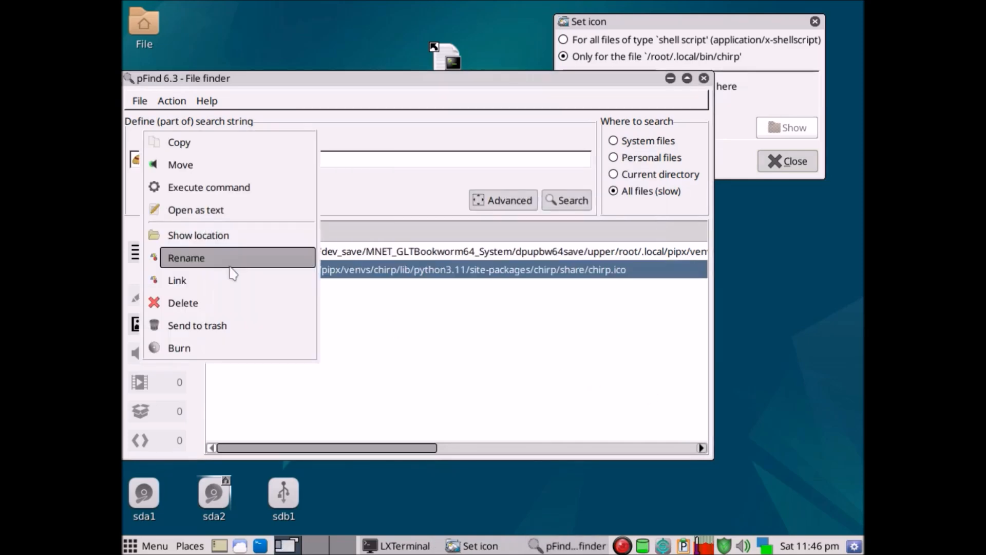
{"action": "left_click", "coordinate": [222, 236]}
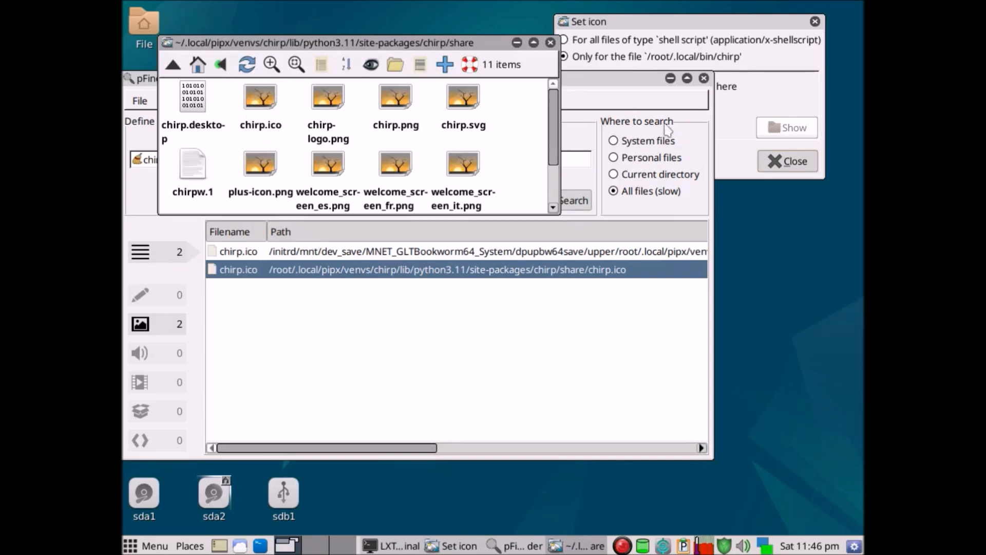
Assign chirp.ico from the share folder as the icon only for the file /root/.local/bin/chirp.
{"action": "left_click", "coordinate": [707, 45]}
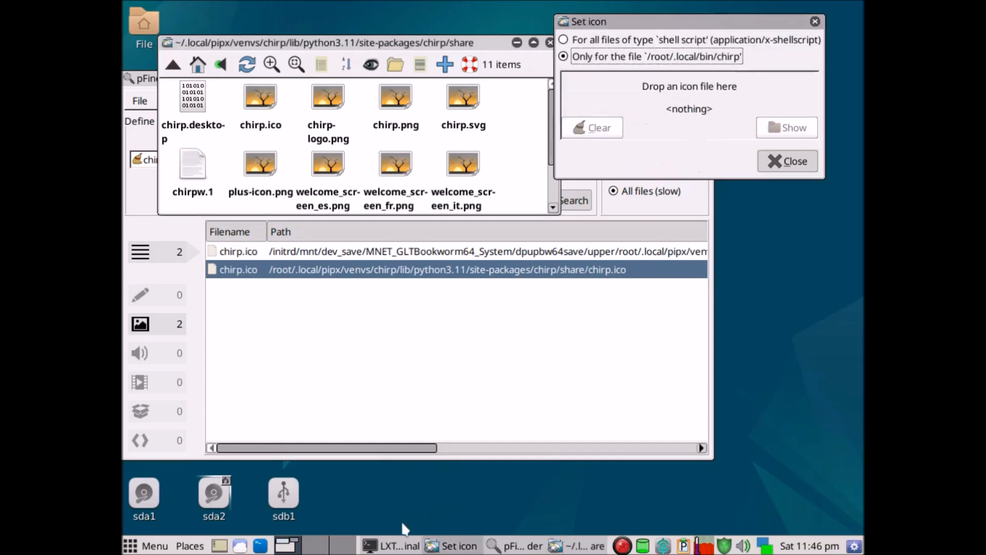
{"action": "left_click_drag", "start_coordinate": [261, 106], "coordinate": [680, 90]}
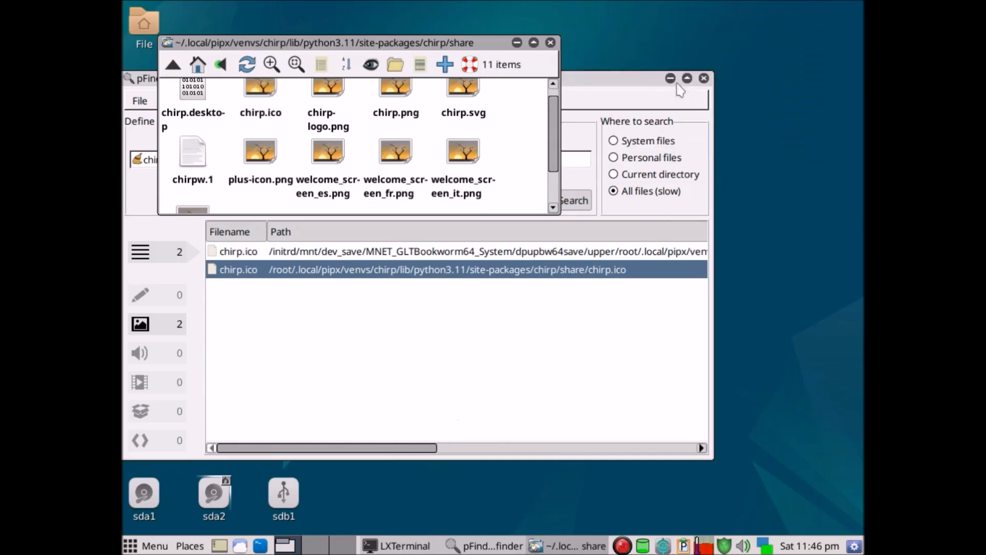
Close the chirp share folder window and the pFind file finder.
{"action": "left_click", "coordinate": [550, 43]}
{"action": "left_click", "coordinate": [704, 78]}
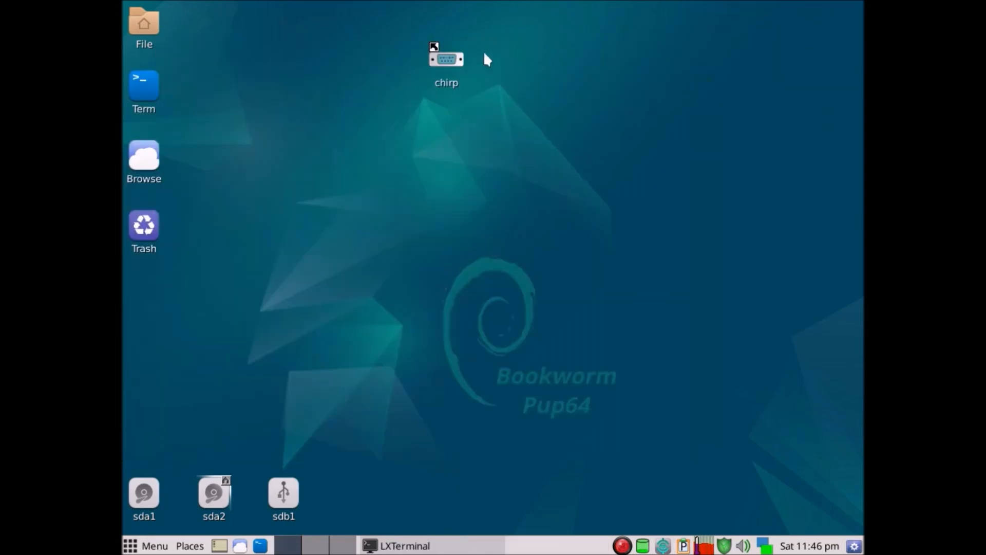
Check that the chirp desktop shortcut launches CHIRP, close the program, and place the shortcut near the desktop's upper edge, beside the File icon.
{"action": "left_click_drag", "start_coordinate": [450, 61], "coordinate": [534, 177]}
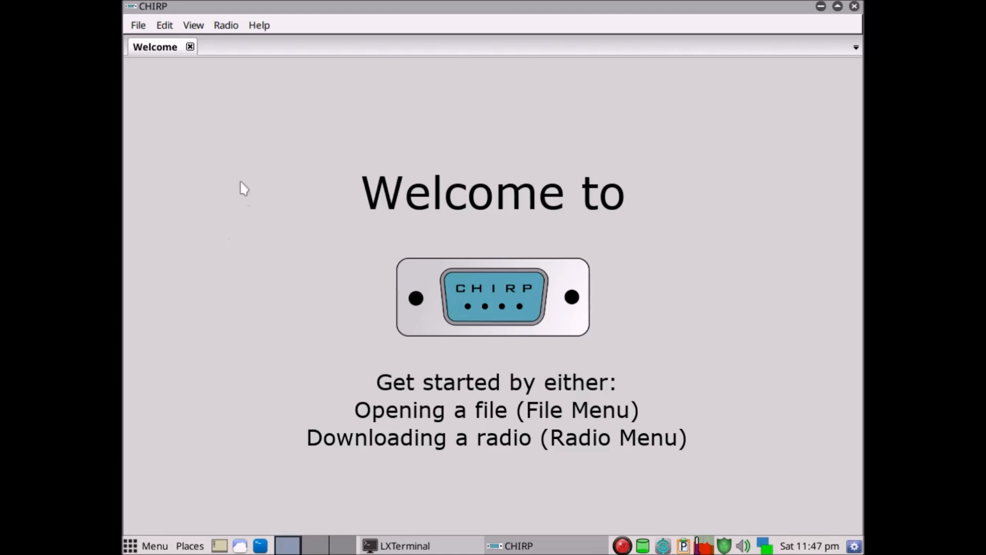
{"action": "left_click", "coordinate": [855, 6]}
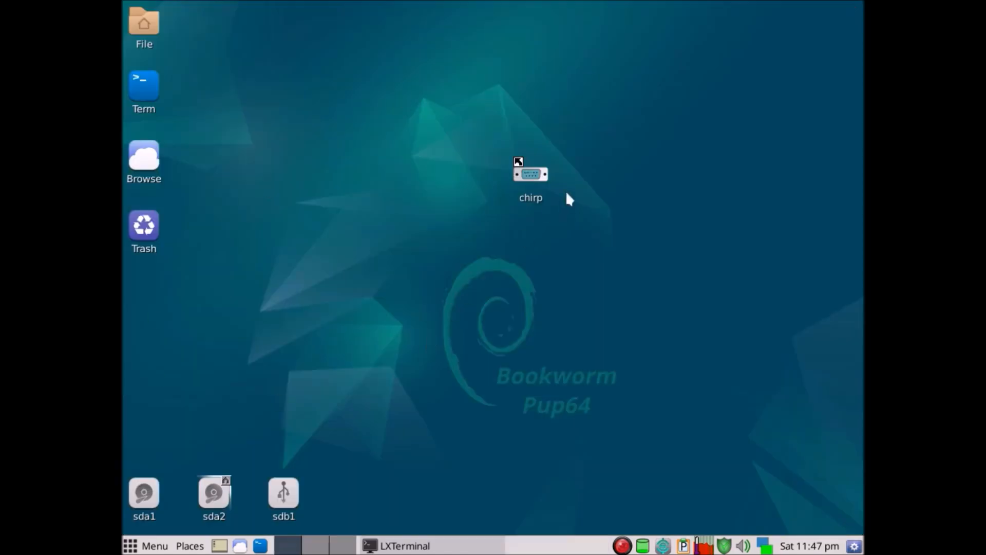
{"action": "left_click_drag", "start_coordinate": [540, 182], "coordinate": [302, 40]}
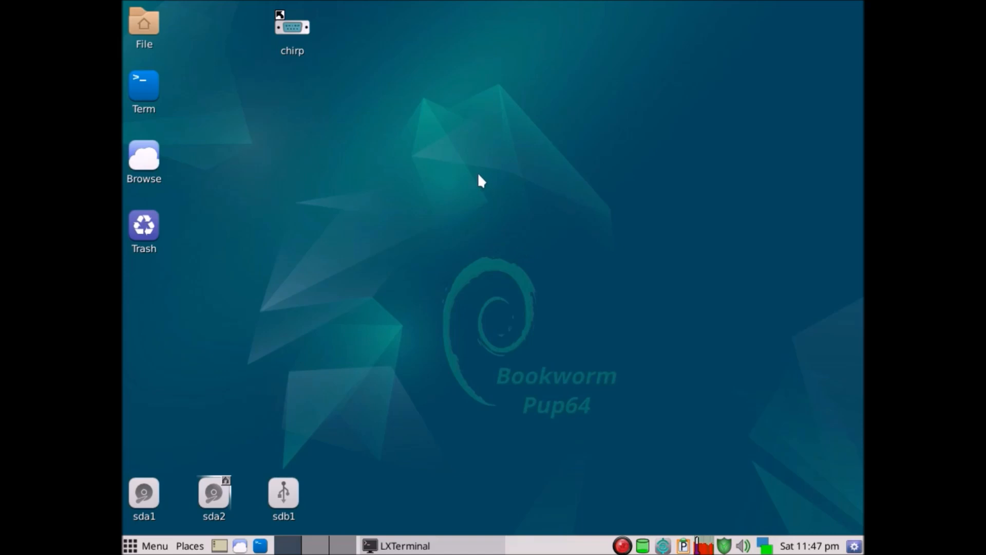
Bring the LXTerminal window forward and end its session with the exit command.
{"action": "left_click", "coordinate": [417, 546]}
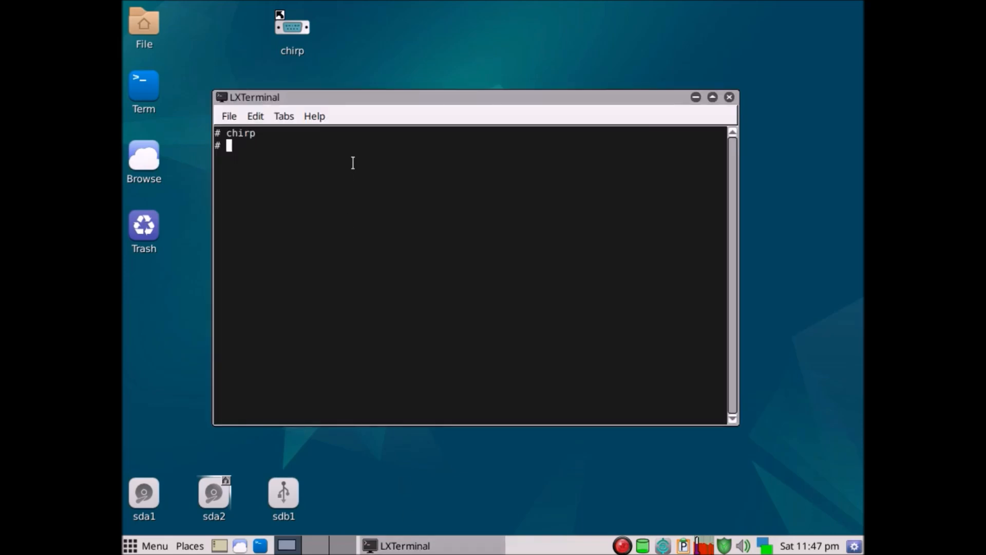
{"action": "type", "text": "exit"}
{"action": "key", "text": "Return"}
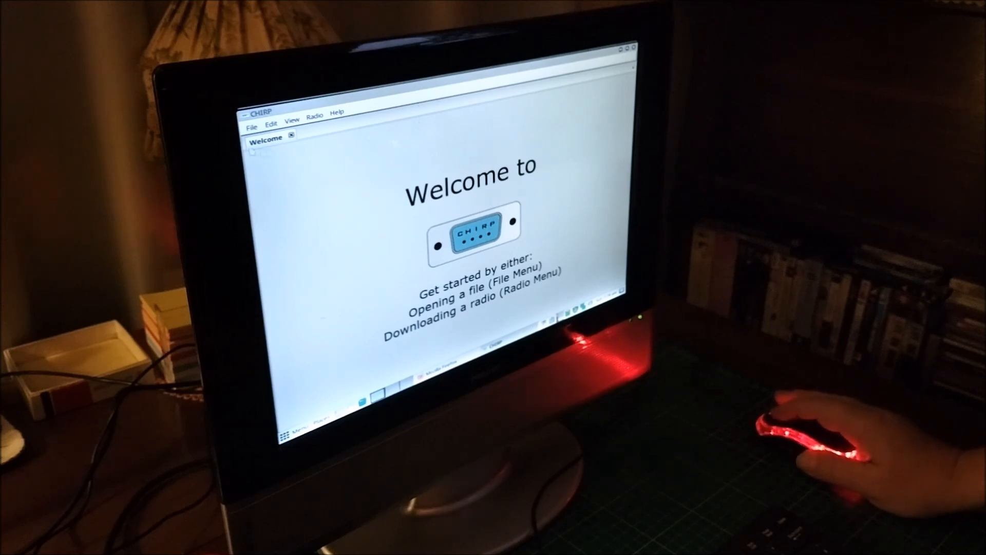
Start a download from the radio in CHIRP and set the port to the USB-Serial Controller (ttyUSB0).
{"action": "left_click", "coordinate": [316, 116]}
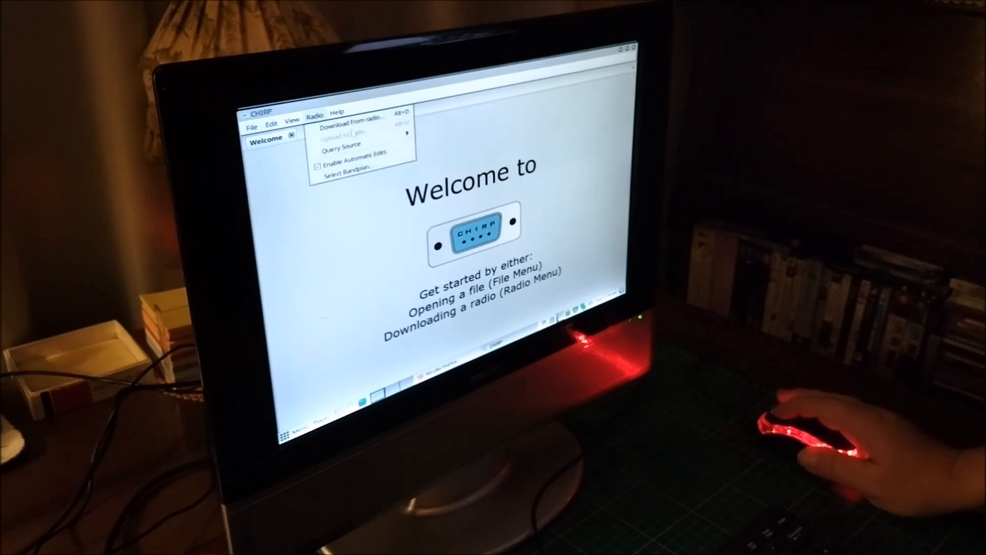
{"action": "left_click", "coordinate": [348, 122]}
{"action": "left_click", "coordinate": [526, 191]}
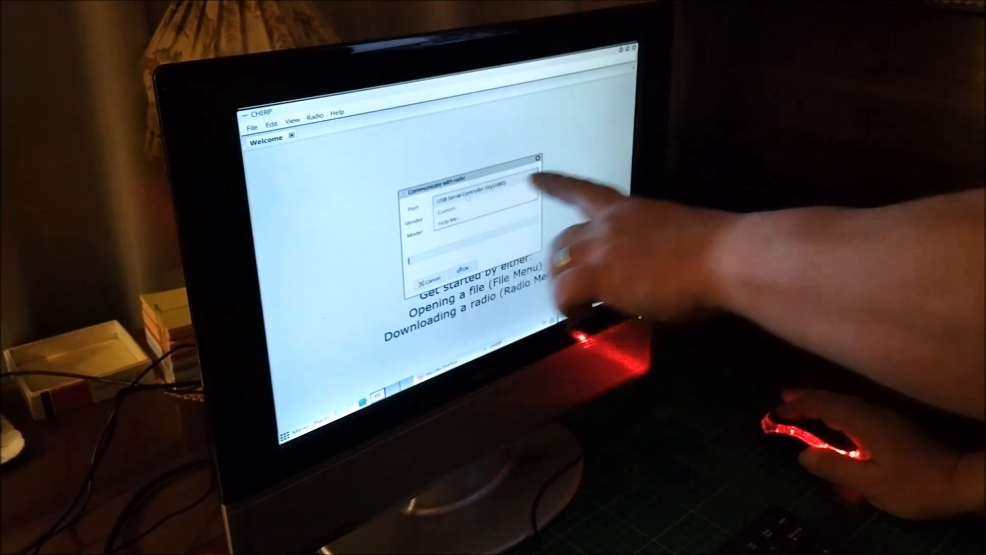
{"action": "left_click", "coordinate": [467, 198]}
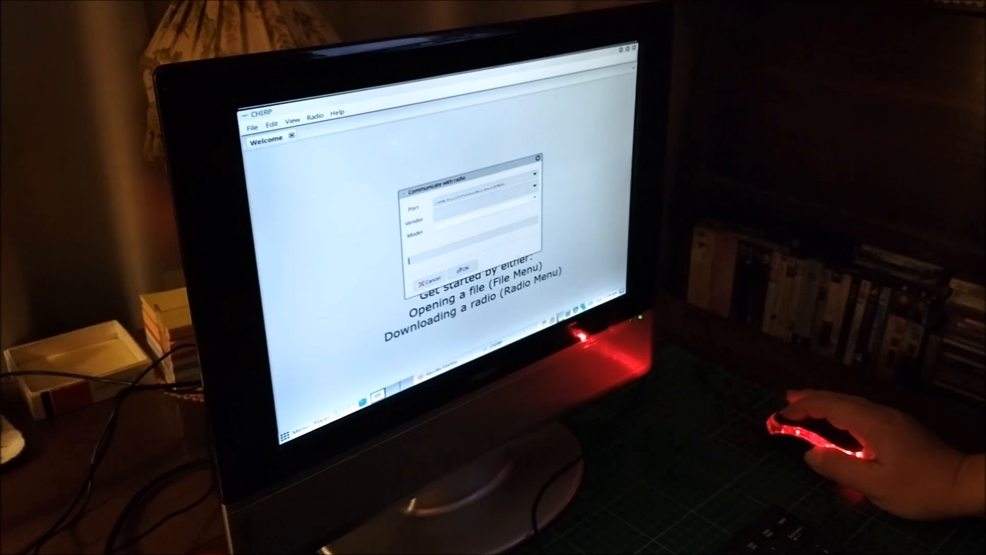
Set the vendor to Baofeng and the model to BF-888, and download the radio's memories.
{"action": "left_click", "coordinate": [533, 186]}
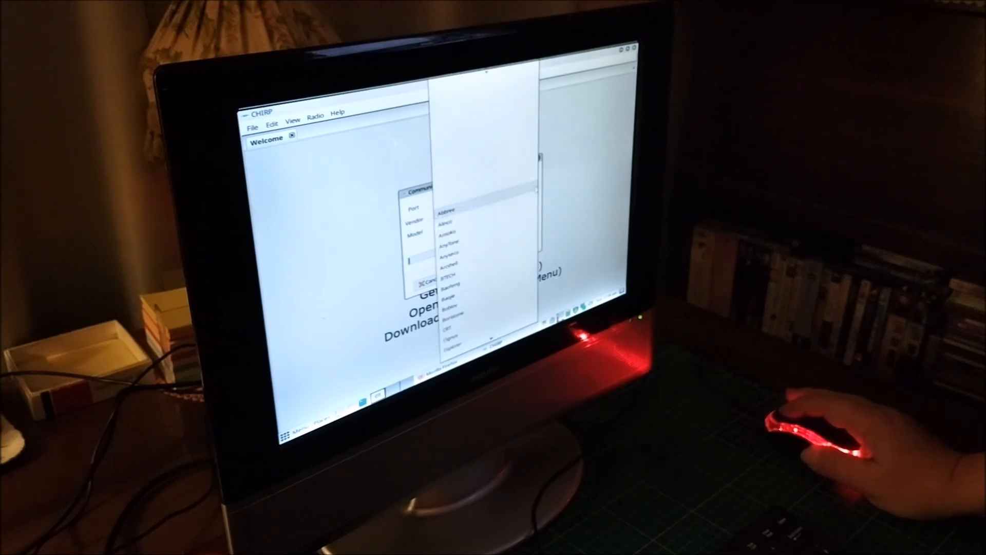
{"action": "left_click", "coordinate": [470, 279]}
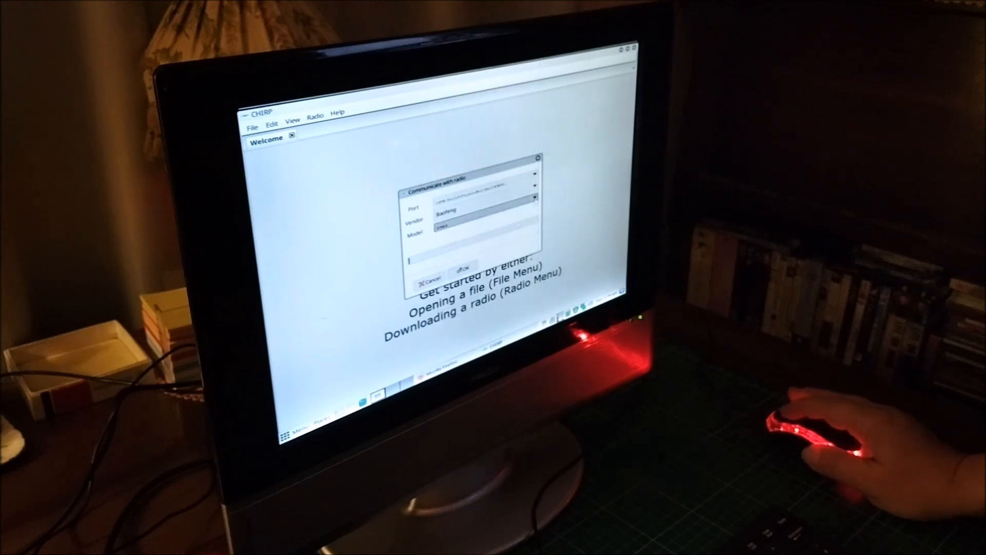
{"action": "left_click", "coordinate": [535, 199]}
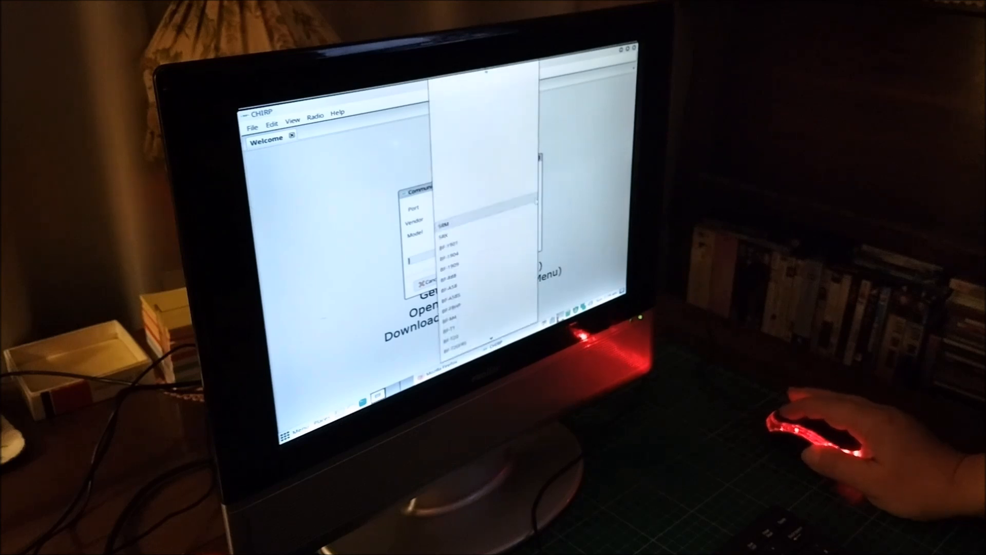
{"action": "left_click", "coordinate": [478, 265]}
{"action": "left_click", "coordinate": [466, 270]}
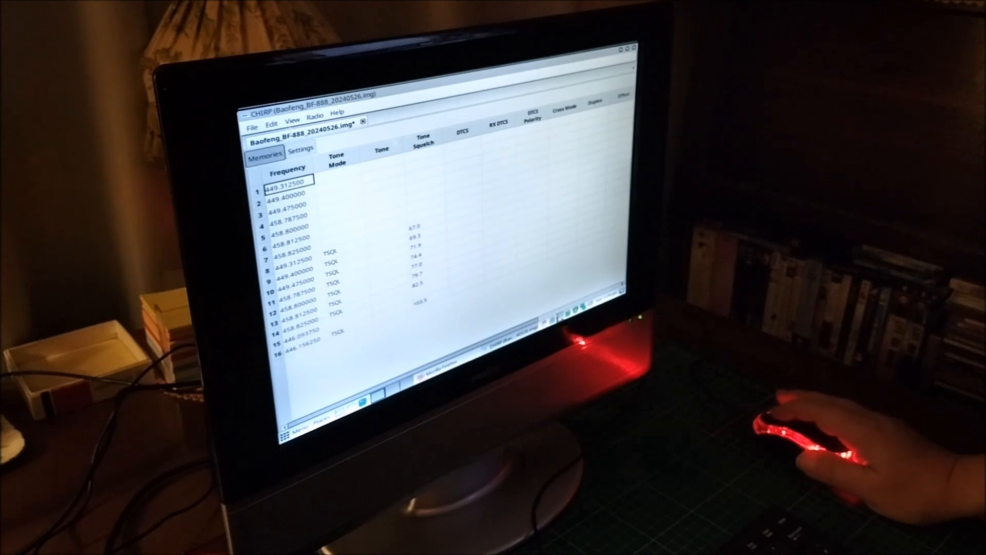
Examine the downloaded radio image's Basic Settings and return to its memories list.
{"action": "left_click", "coordinate": [296, 155]}
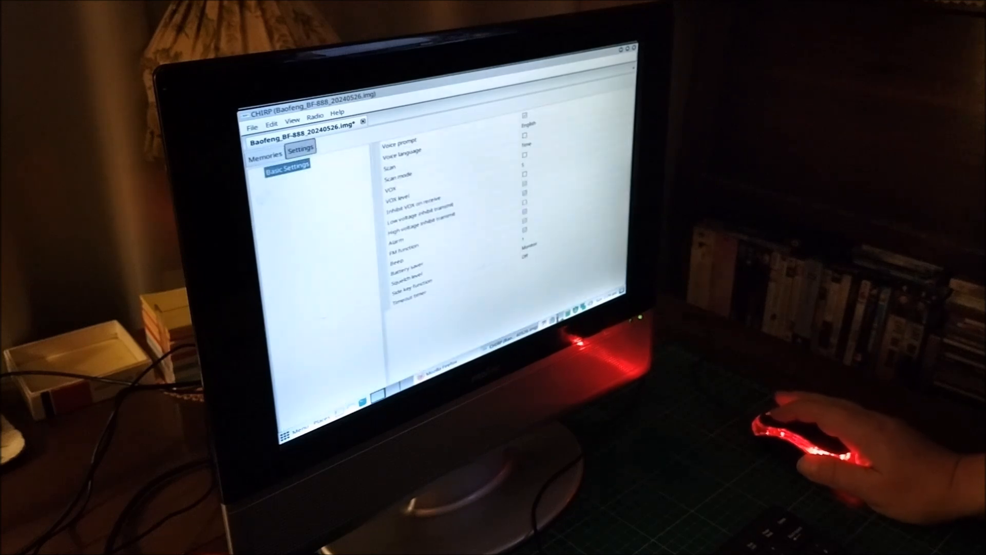
{"action": "left_click", "coordinate": [265, 156]}
Upload the Baofeng BF-888 image back to the radio through the USB-Serial Controller (ttyUSB0).
{"action": "left_click", "coordinate": [318, 118]}
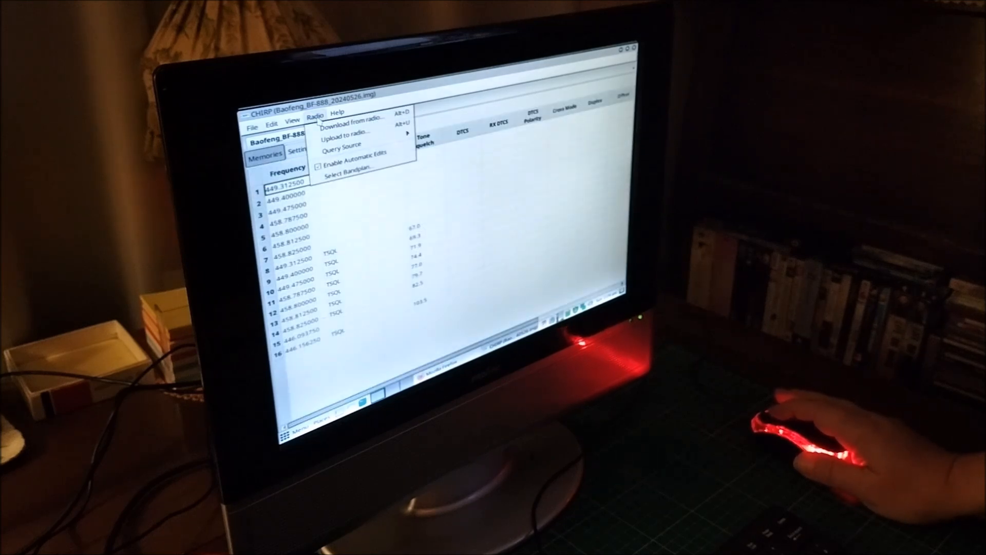
{"action": "left_click", "coordinate": [347, 139]}
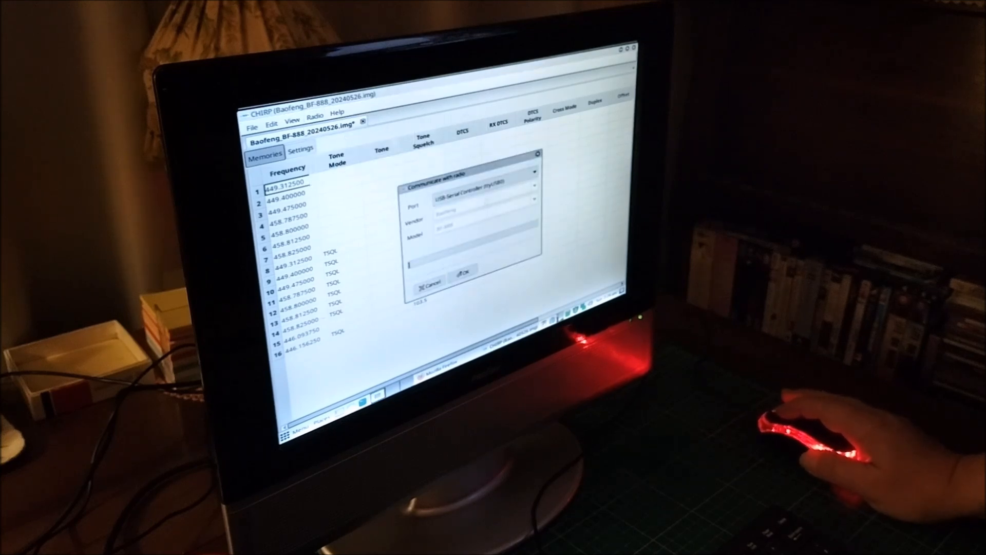
{"action": "left_click", "coordinate": [470, 272]}
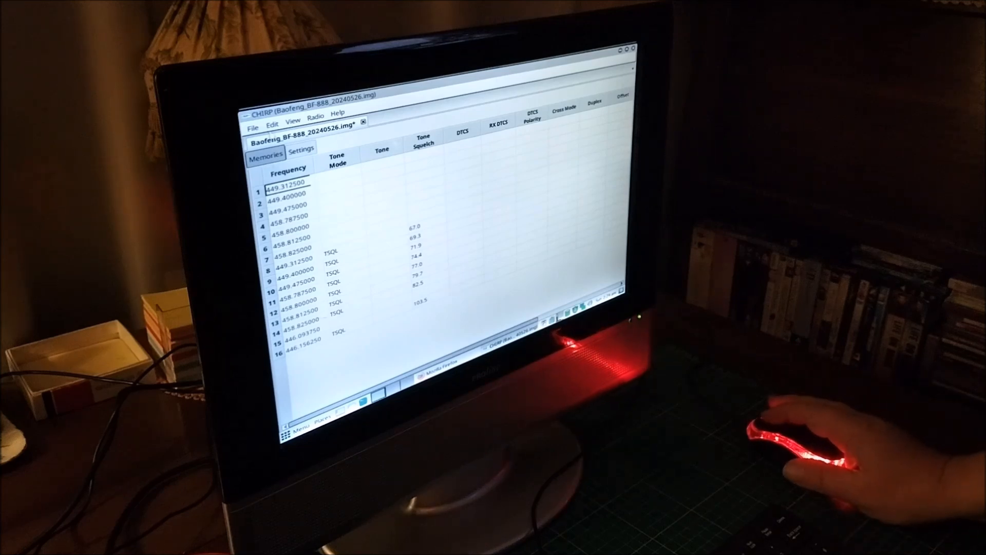
Show the file commands available for the Baofeng BF-888 image.
{"action": "left_click", "coordinate": [252, 128]}
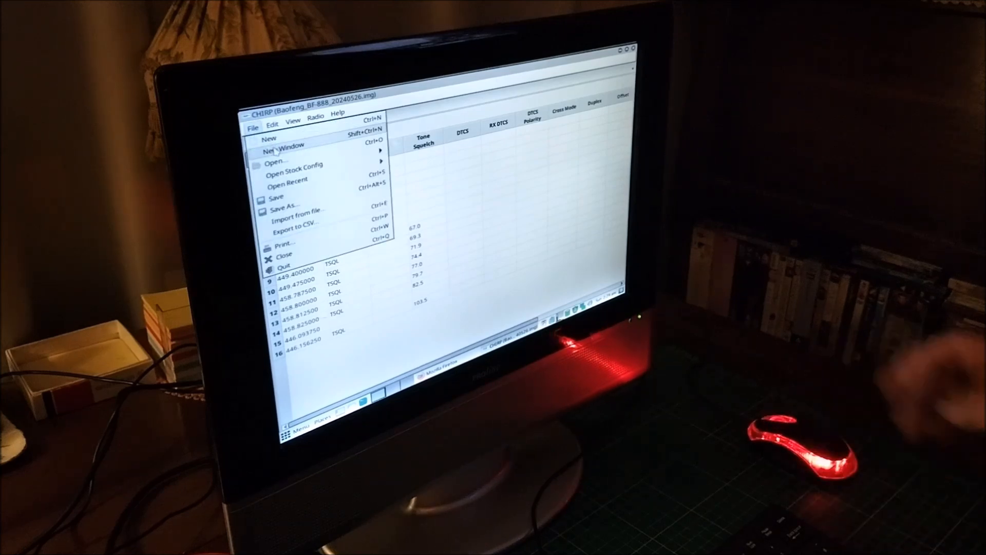